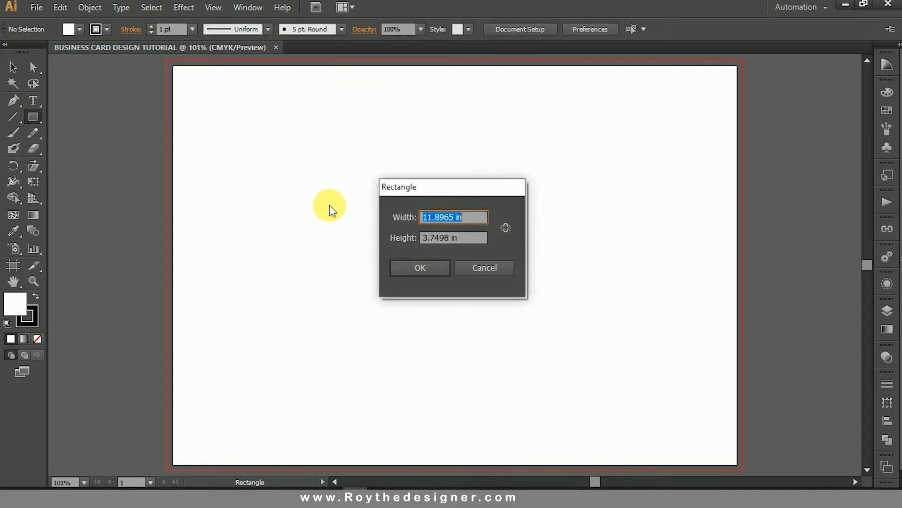
# Create a rectangle 3.5 in wide and 2.15 in high and move it slightly up and right on the page.
pyautogui.write('3.5')
pyautogui.press('Tab')
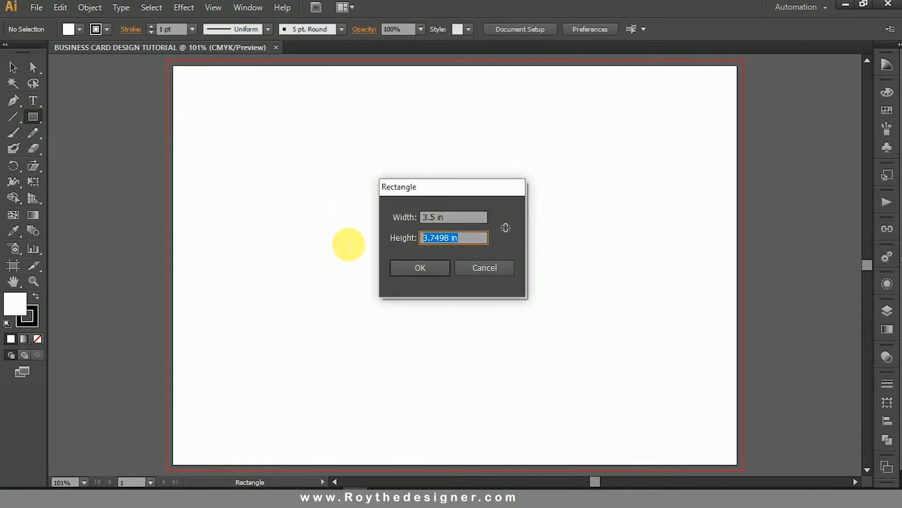
pyautogui.write('2.15')
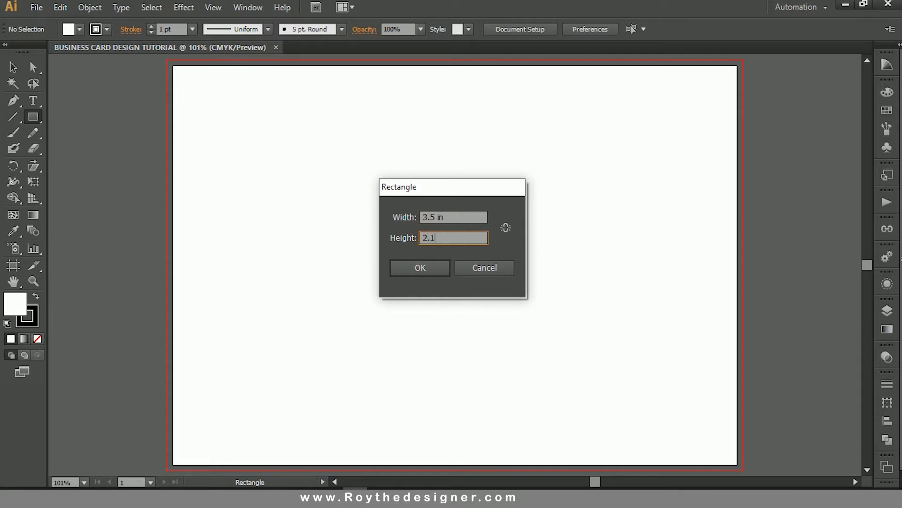
pyautogui.click(436, 268)
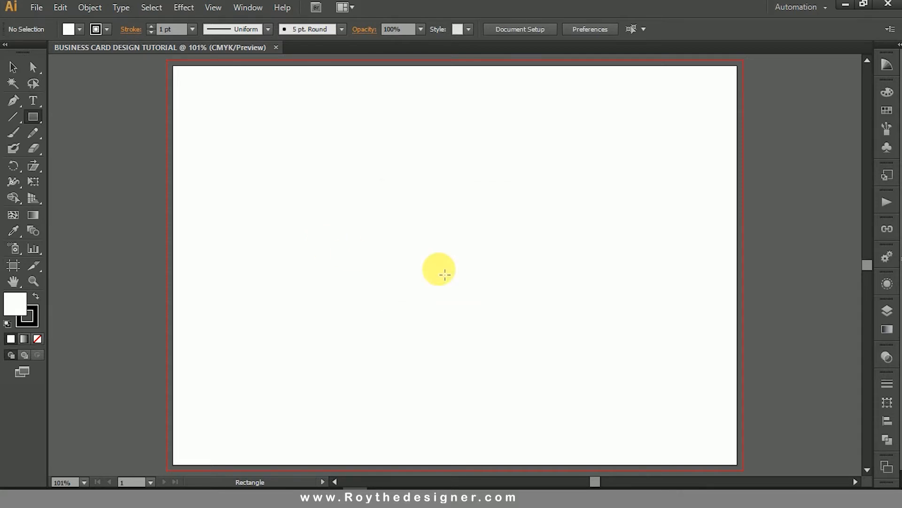
pyautogui.click(13, 67)
pyautogui.moveTo(435, 256); pyautogui.dragTo(463, 217)
pyautogui.click(579, 209)
# Shift the card rectangle slightly left and give it a solid black fill with no stroke.
pyautogui.press('z')
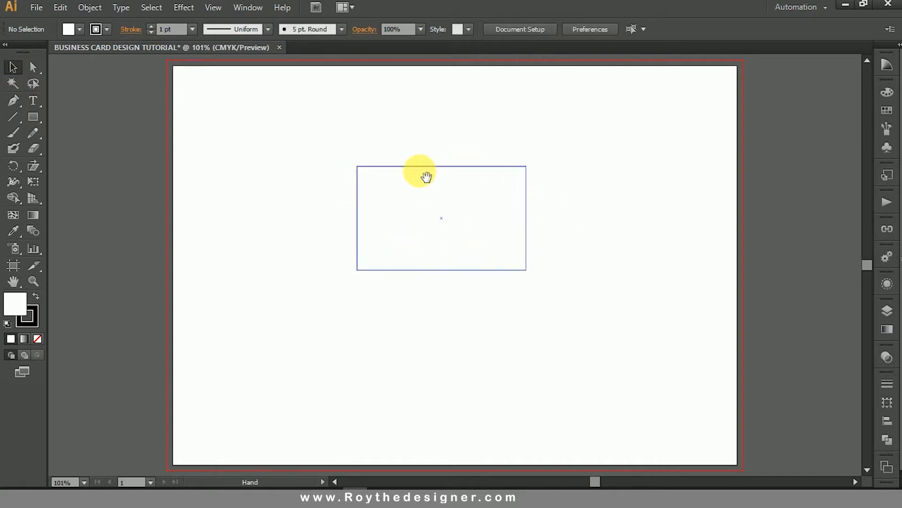
pyautogui.moveTo(193, 110); pyautogui.dragTo(646, 340)
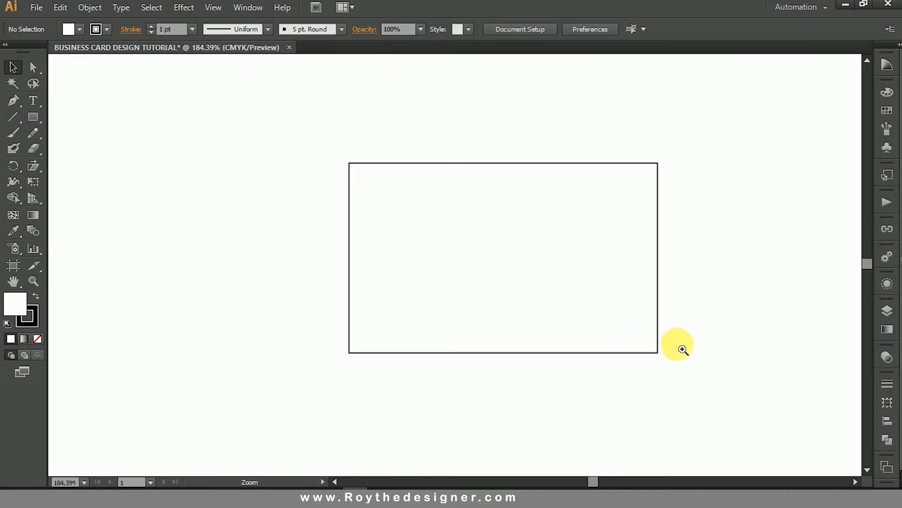
pyautogui.press('v')
pyautogui.click(585, 240)
pyautogui.moveTo(585, 239); pyautogui.dragTo(574, 241)
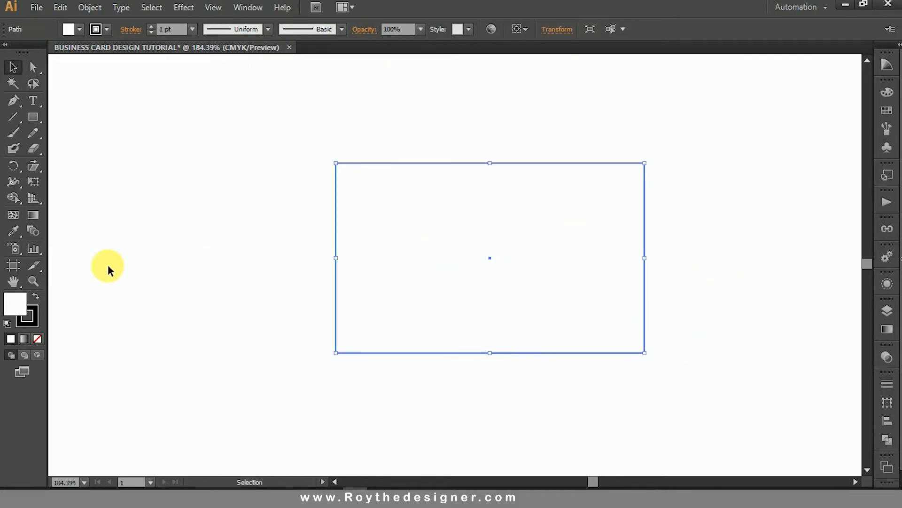
pyautogui.click(38, 339)
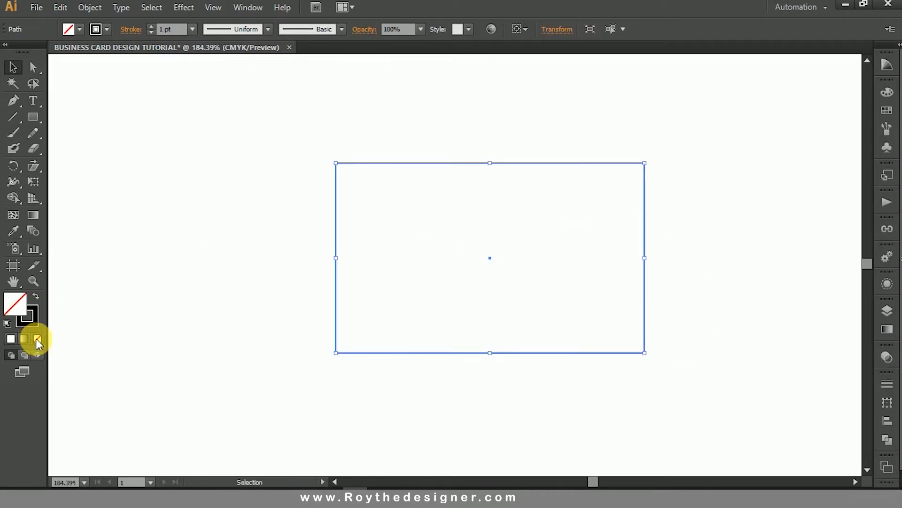
pyautogui.click(36, 320)
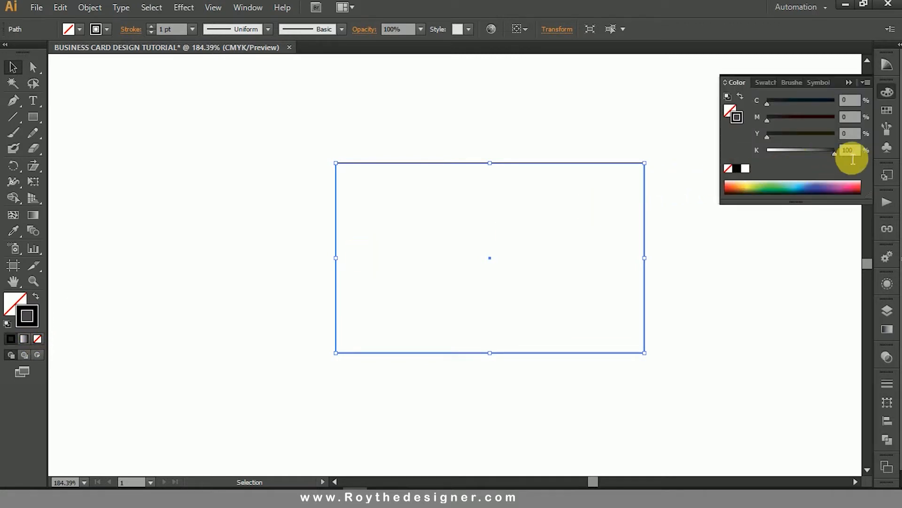
pyautogui.click(37, 297)
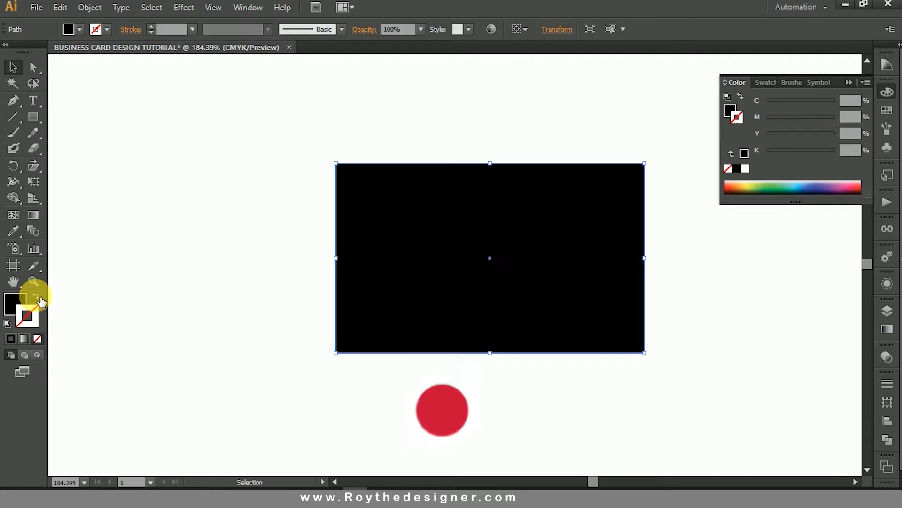
# Change the card rectangle's fill to light gray with K at 25%, then deselect it.
pyautogui.click(731, 110)
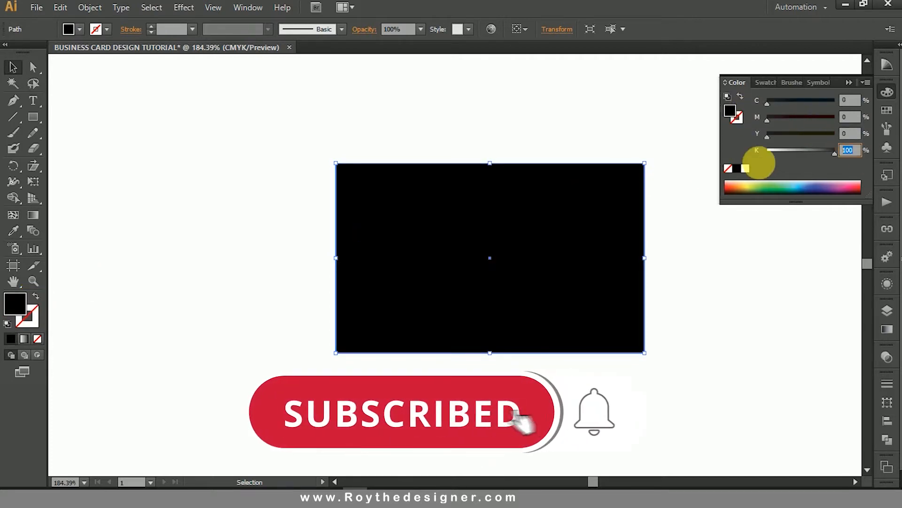
pyautogui.write('30')
pyautogui.press('Return')
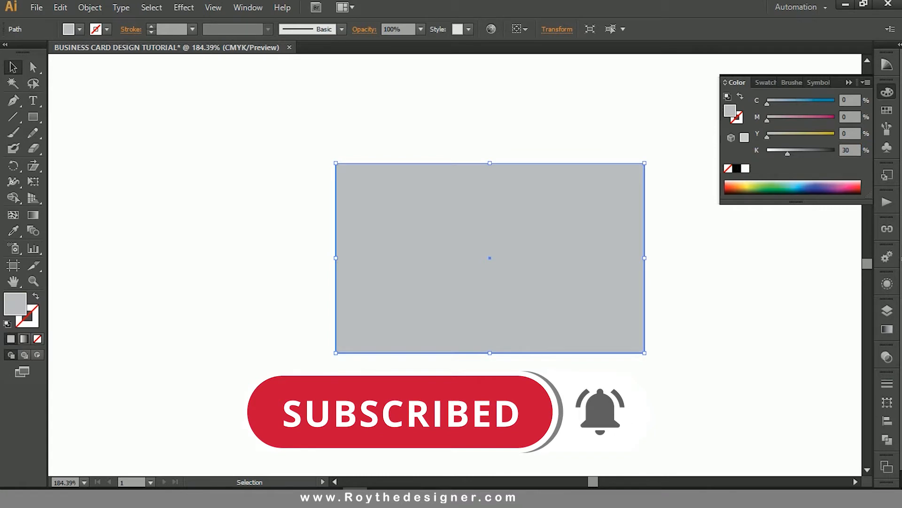
pyautogui.click(853, 150)
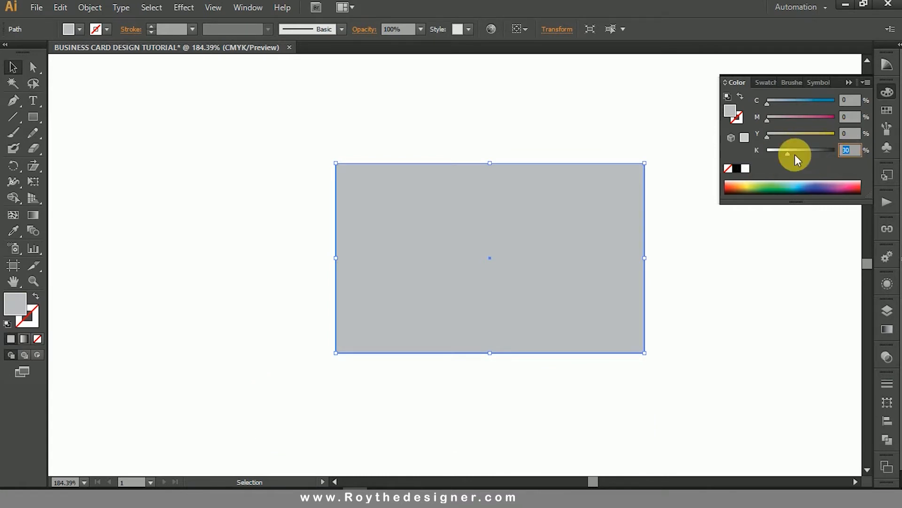
pyautogui.write('25')
pyautogui.press('Return')
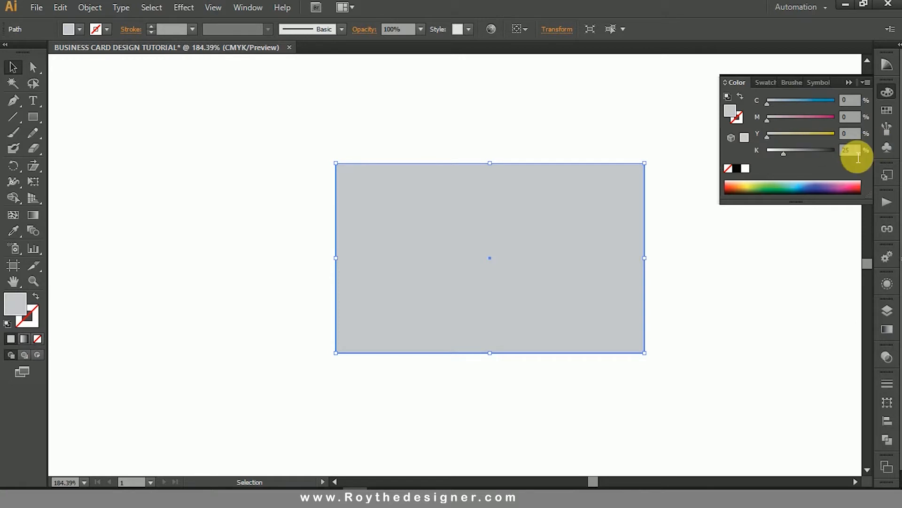
pyautogui.click(887, 92)
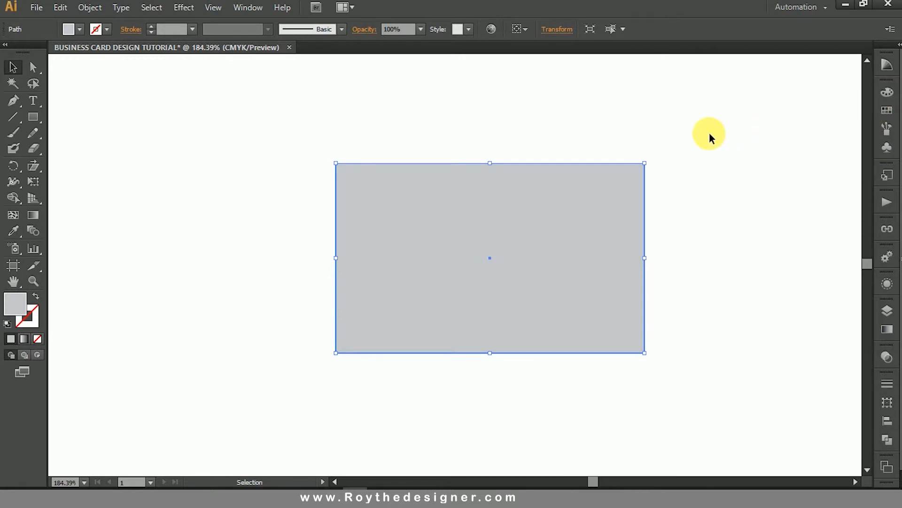
pyautogui.click(709, 133)
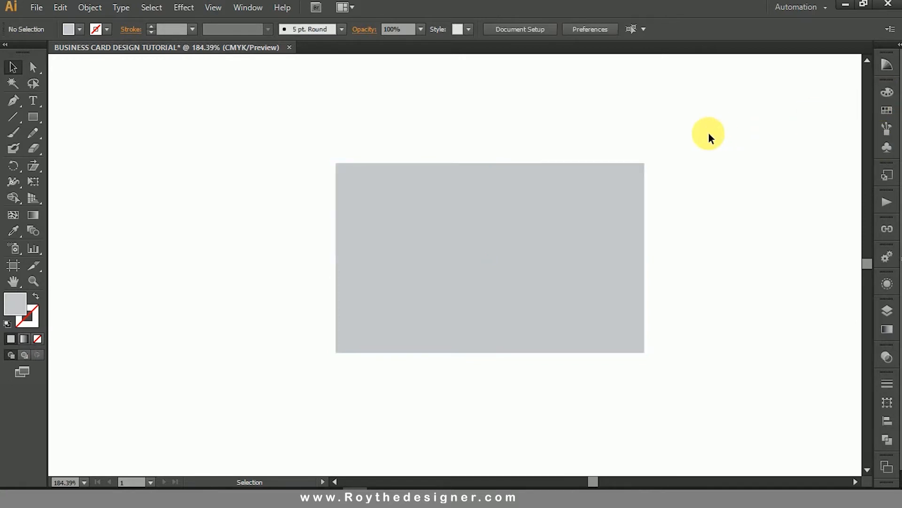
# Draw three equally wide bars below the card: a tall one, a thin strip above it and a medium strip beneath it.
pyautogui.click(33, 117)
pyautogui.keyDown('ctrl'); pyautogui.keyDown('alt'); pyautogui.click(545, 320); pyautogui.keyUp('alt'); pyautogui.keyUp('ctrl')
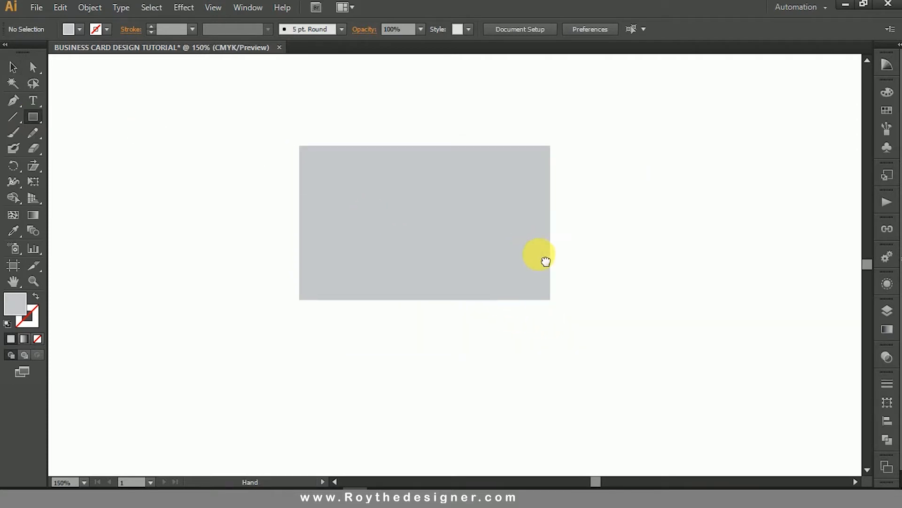
pyautogui.keyDown('ctrl'); pyautogui.keyDown('alt'); pyautogui.click(494, 276); pyautogui.keyUp('alt'); pyautogui.keyUp('ctrl')
pyautogui.moveTo(281, 321); pyautogui.dragTo(582, 409)
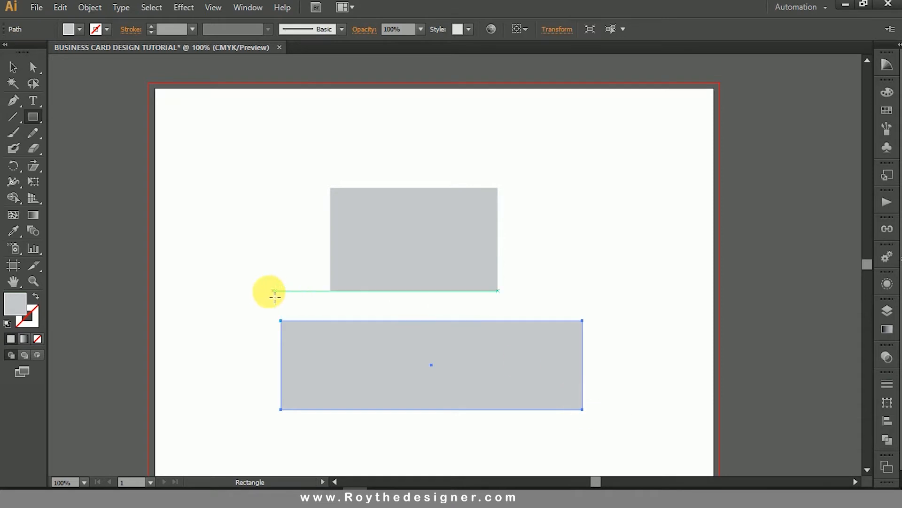
pyautogui.moveTo(280, 298); pyautogui.dragTo(582, 305)
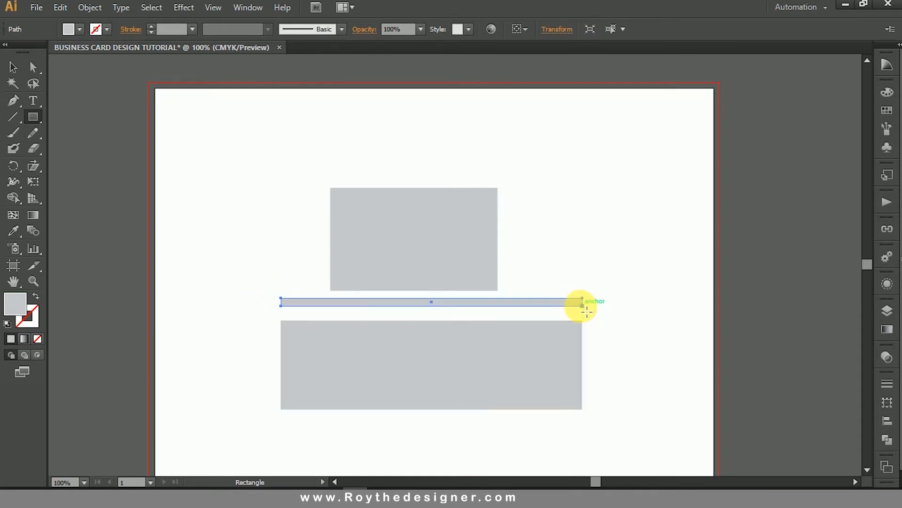
pyautogui.scroll(-3, 588, 298)
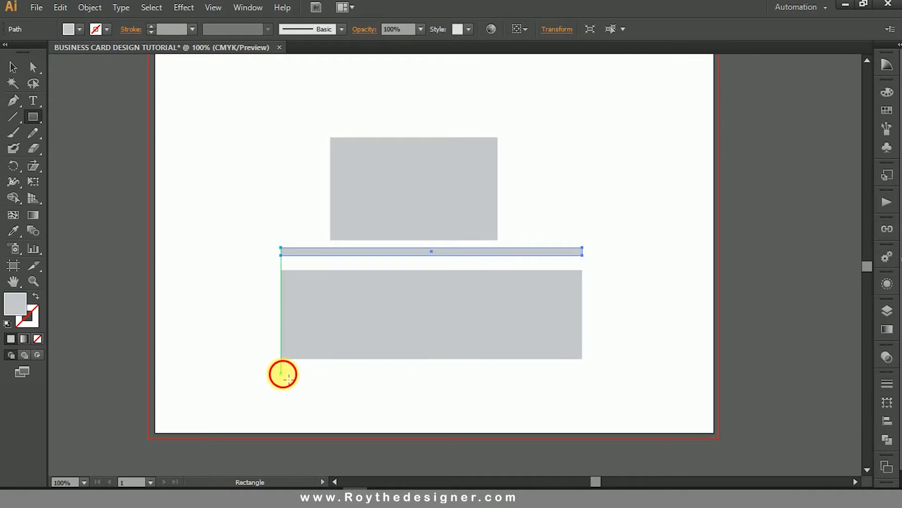
pyautogui.moveTo(281, 374); pyautogui.dragTo(587, 404)
# Shear the three bars together into steep stripes running diagonally down to the right, and fill them with black.
pyautogui.click(13, 66)
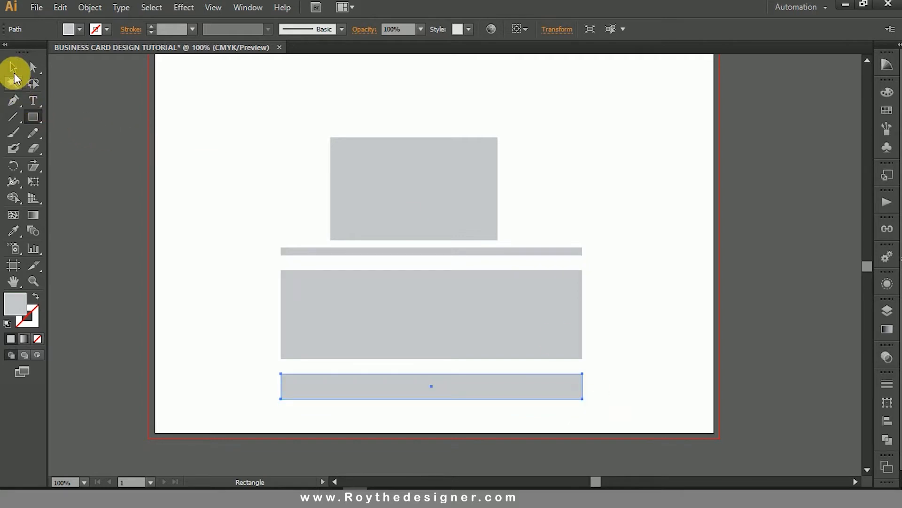
pyautogui.moveTo(606, 199); pyautogui.dragTo(562, 400)
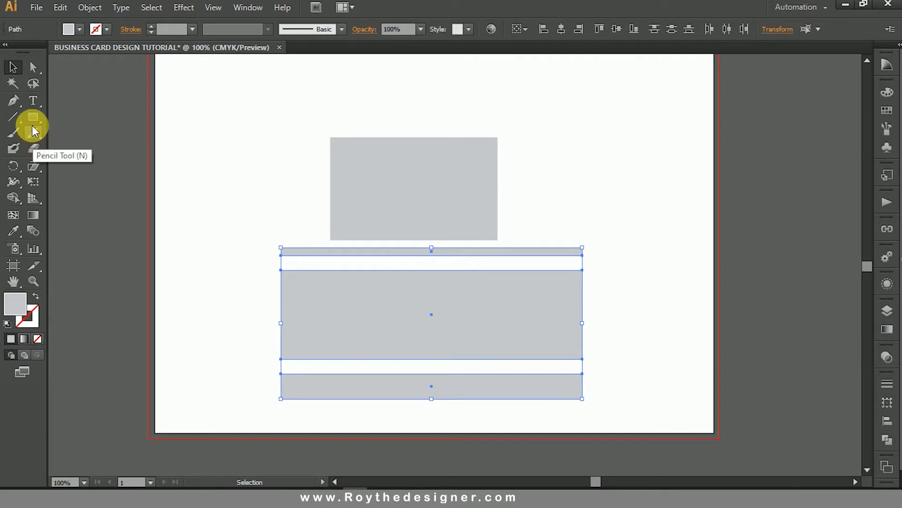
pyautogui.click(33, 167)
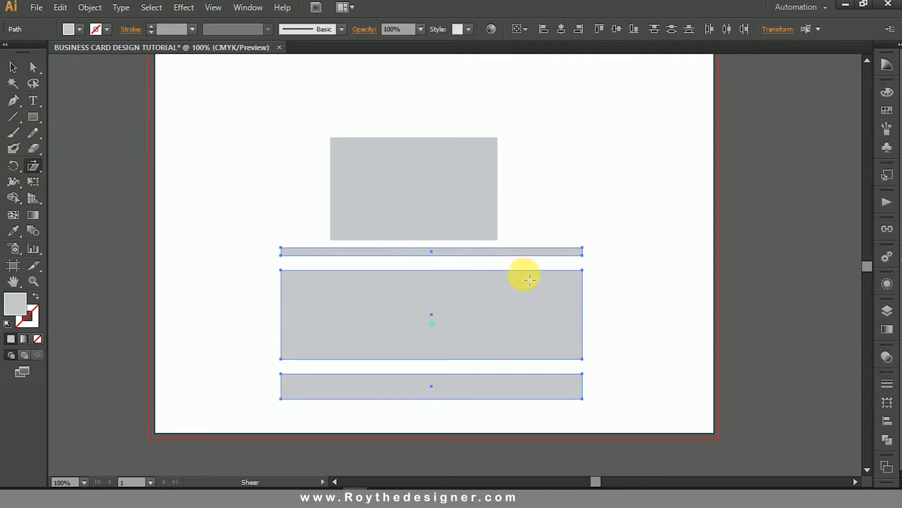
pyautogui.moveTo(637, 281); pyautogui.dragTo(596, 431)
pyautogui.click(11, 67)
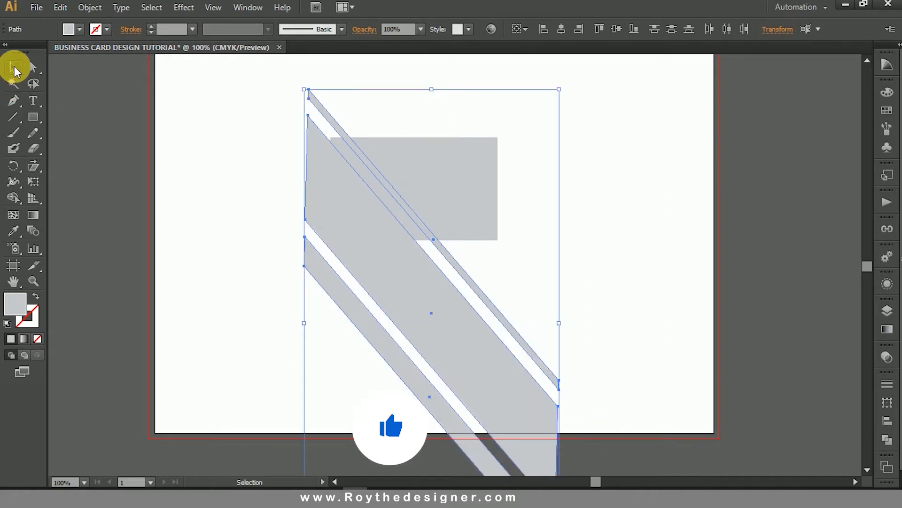
pyautogui.click(887, 92)
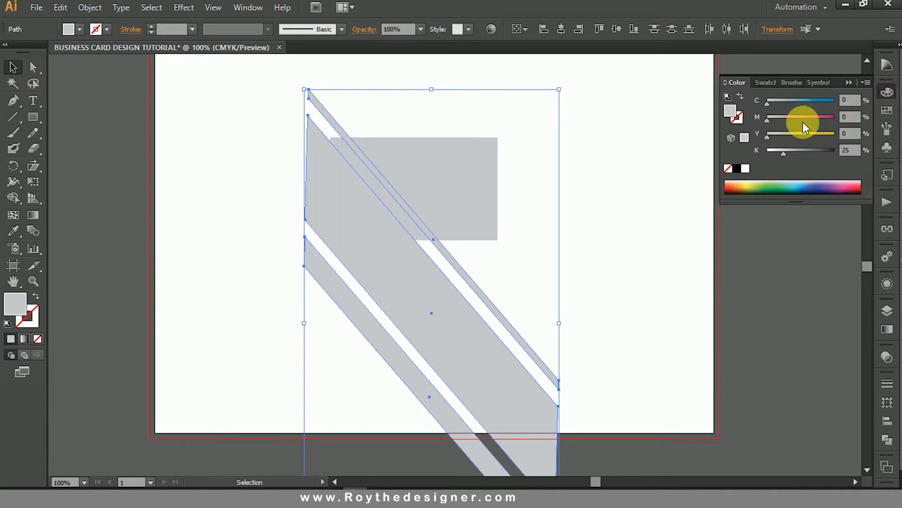
pyautogui.click(737, 168)
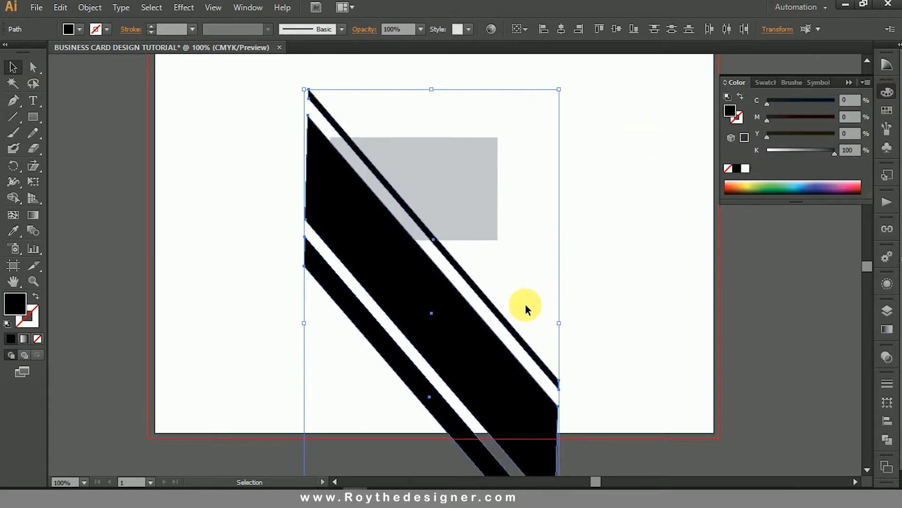
# Move the three black stripes over the card's right part and scale them down proportionally.
pyautogui.moveTo(525, 304); pyautogui.dragTo(369, 376)
pyautogui.moveTo(501, 360); pyautogui.dragTo(533, 248)
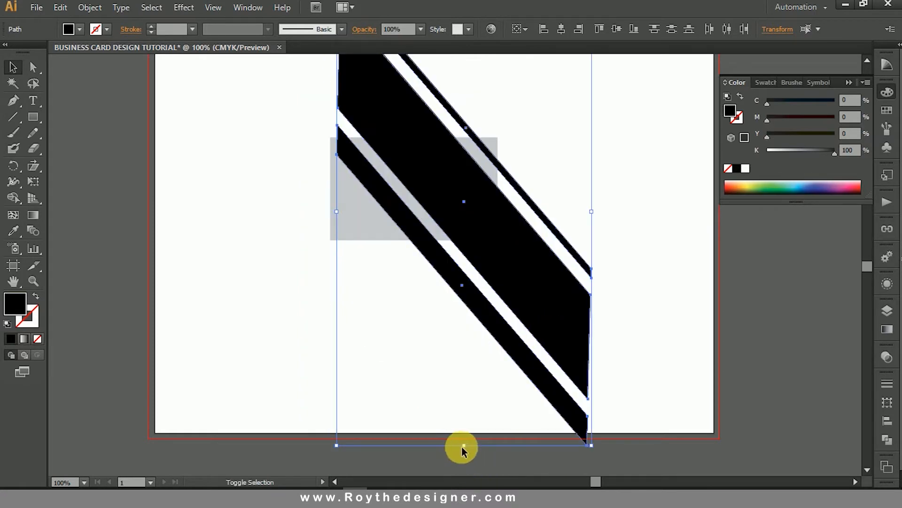
pyautogui.moveTo(465, 446); pyautogui.dragTo(463, 350)
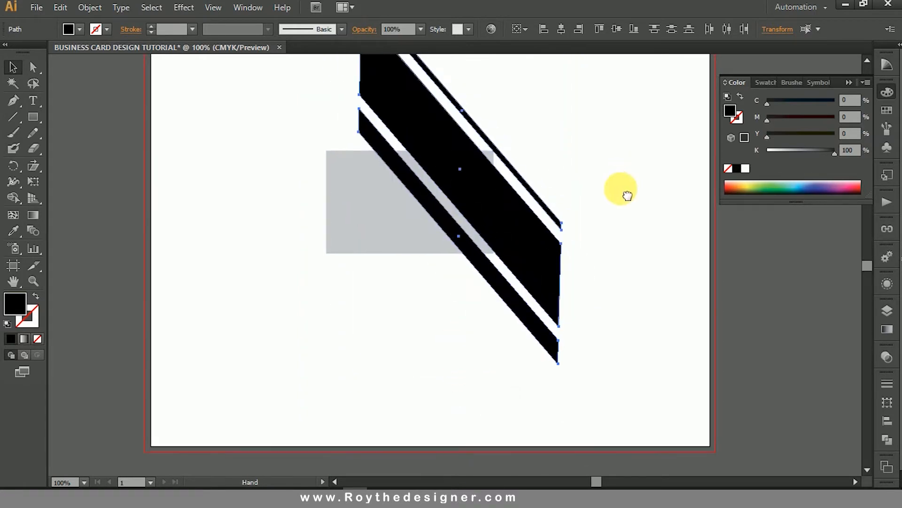
pyautogui.scroll(1, 531, 240)
pyautogui.moveTo(530, 241); pyautogui.dragTo(592, 229)
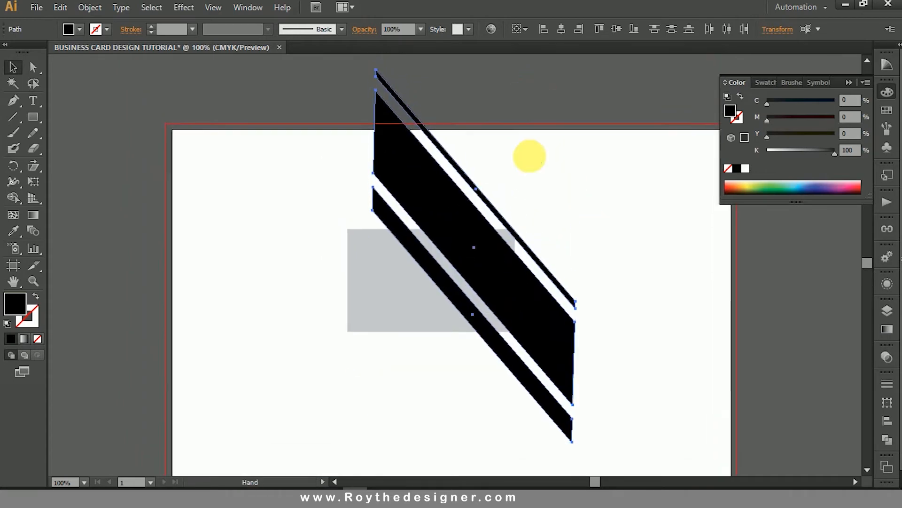
pyautogui.moveTo(530, 127); pyautogui.dragTo(531, 156)
pyautogui.moveTo(473, 71); pyautogui.dragTo(473, 111)
# Enlarge the three stripes slightly about their center so they extend a little further past the card.
pyautogui.moveTo(235, 141); pyautogui.dragTo(606, 390)
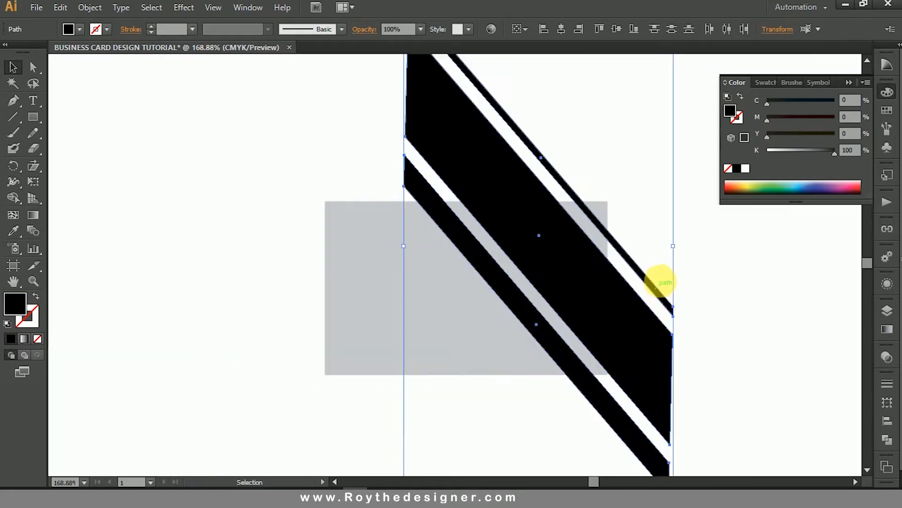
pyautogui.moveTo(674, 246); pyautogui.dragTo(686, 249)
pyautogui.moveTo(644, 303); pyautogui.dragTo(642, 304)
pyautogui.click(721, 284)
# Nudge the two wider stripes right, leaving the thin one in place, so the widest stripe's lower edge meets the card's bottom-right corner.
pyautogui.keyDown('shift'); pyautogui.click(536, 332); pyautogui.keyUp('shift')
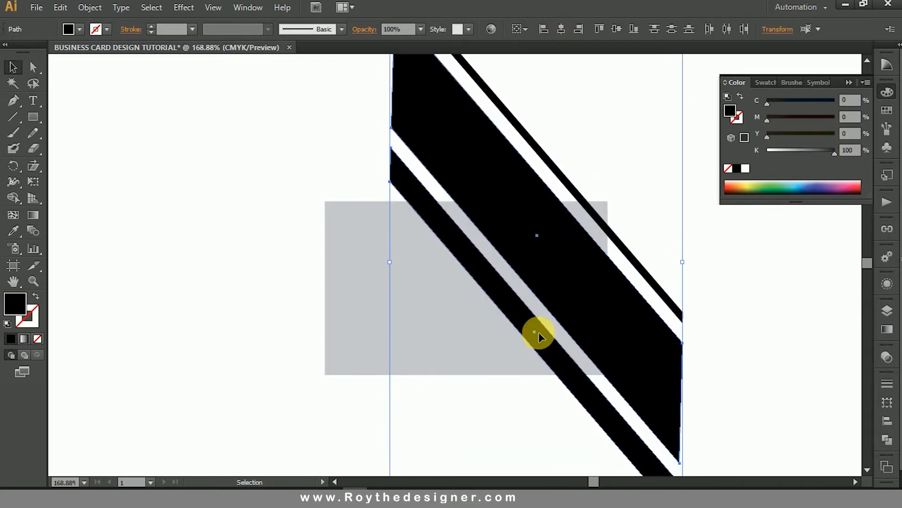
pyautogui.keyDown('shift'); pyautogui.click(538, 332); pyautogui.keyUp('shift')
pyautogui.press('Right')
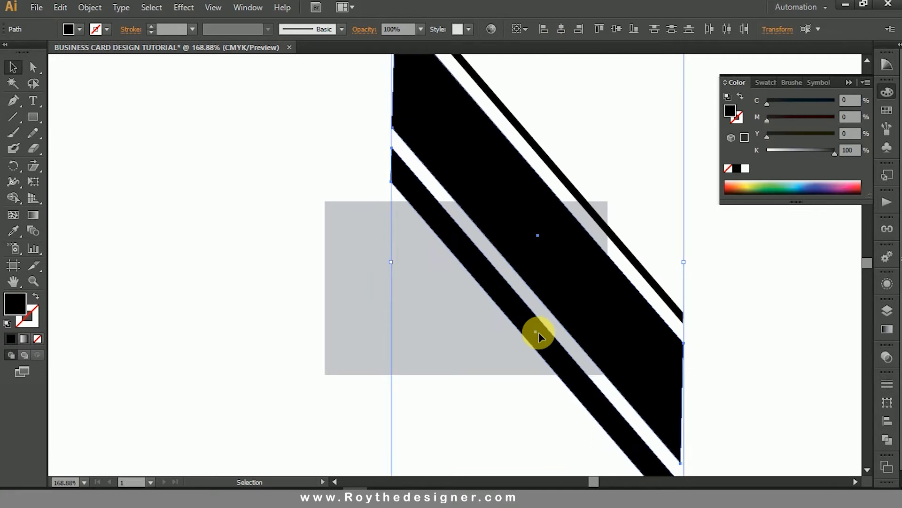
pyautogui.press('Right')
pyautogui.press('Right')
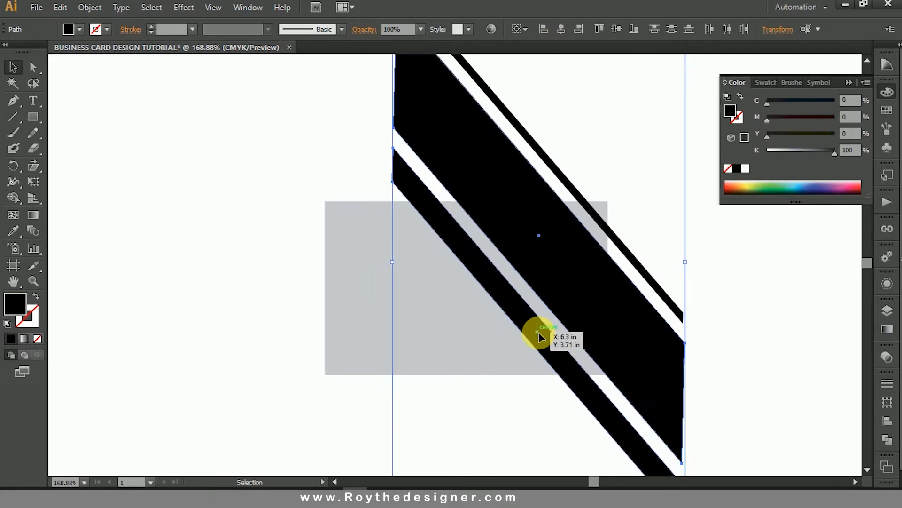
# Trim away all stripe parts outside the card with the Shape Builder, keeping the areas inside the card outline.
pyautogui.moveTo(634, 134); pyautogui.dragTo(399, 364)
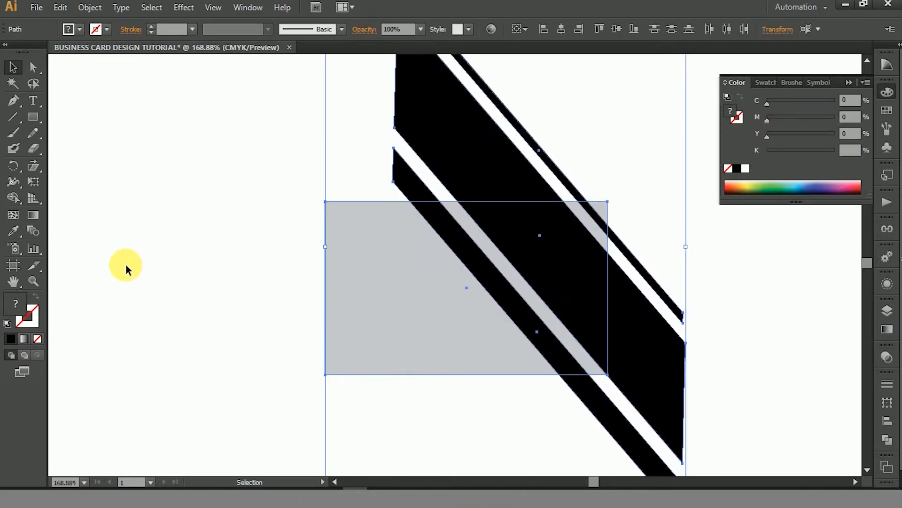
pyautogui.click(13, 197)
pyautogui.moveTo(379, 169); pyautogui.dragTo(571, 164)
pyautogui.moveTo(607, 423); pyautogui.dragTo(658, 361)
pyautogui.moveTo(657, 329); pyautogui.dragTo(669, 236)
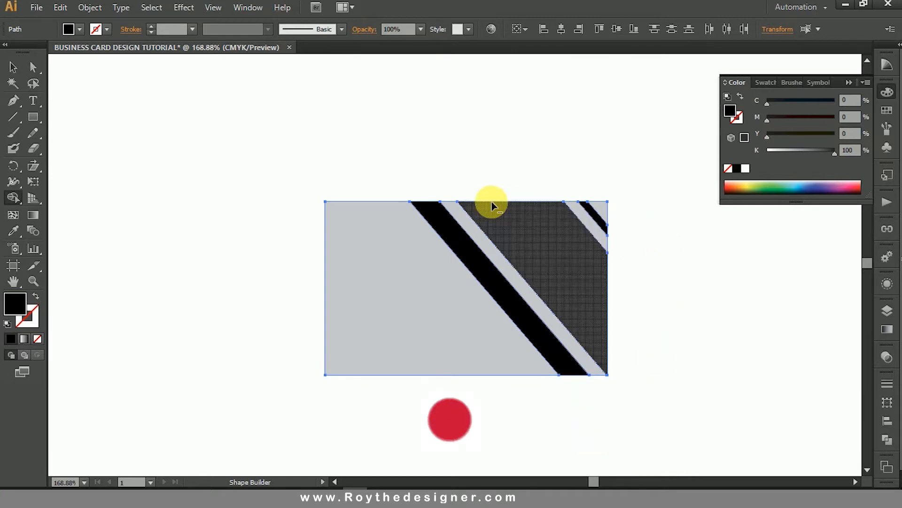
pyautogui.click(492, 201)
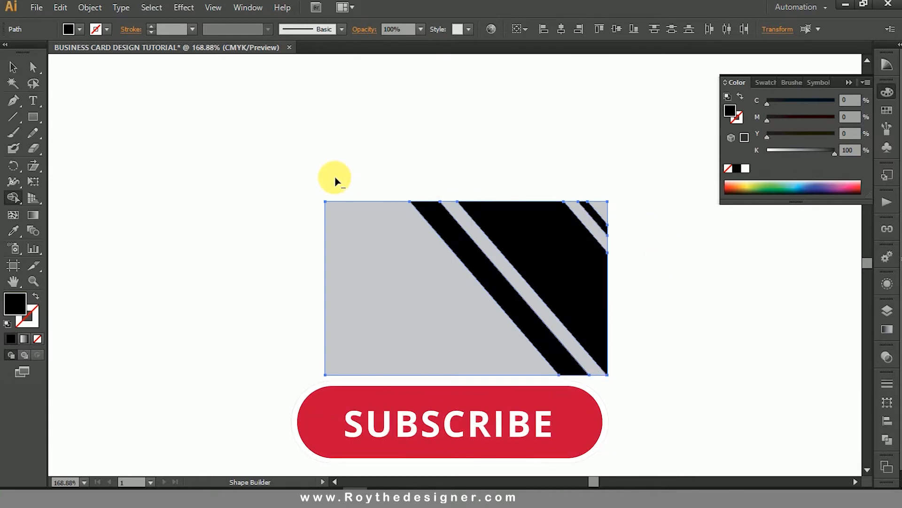
# Fill the widest black stripe with blue, setting it to C=100, M=100, Y=0, K=0.
pyautogui.click(13, 67)
pyautogui.click(501, 141)
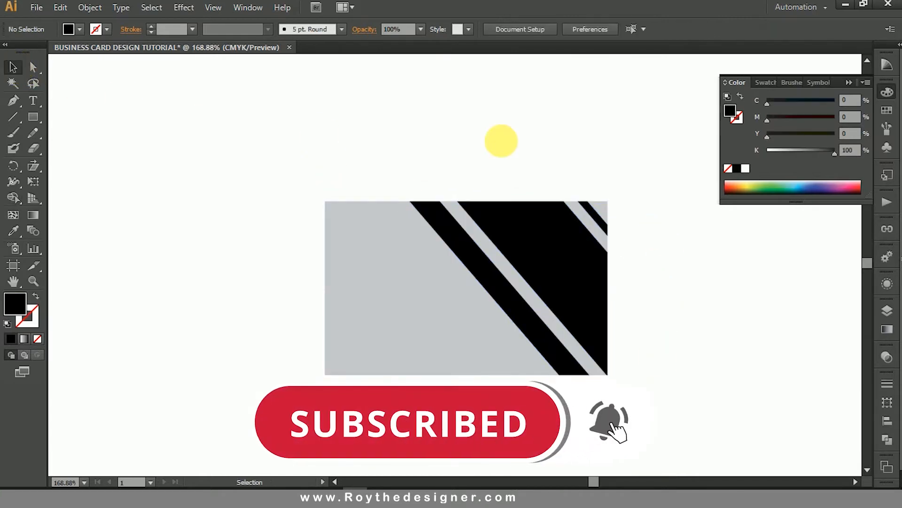
pyautogui.click(512, 238)
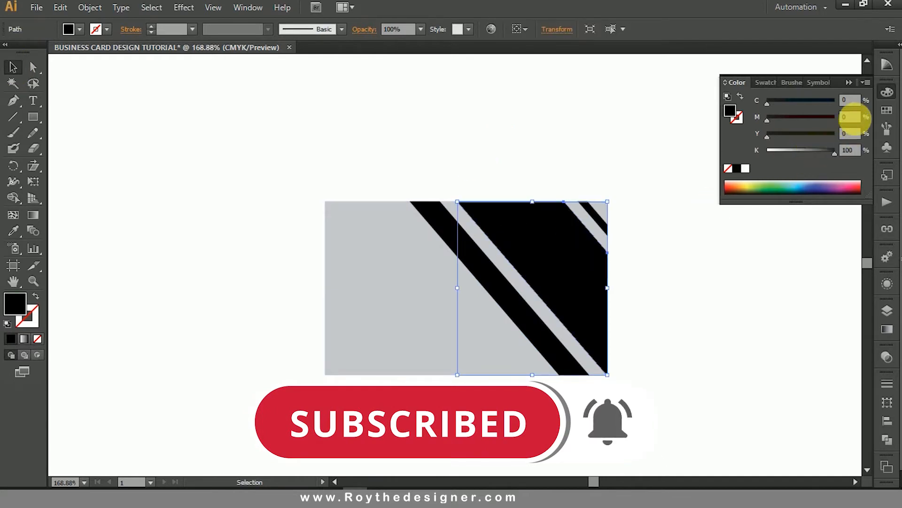
pyautogui.moveTo(821, 102); pyautogui.dragTo(869, 118)
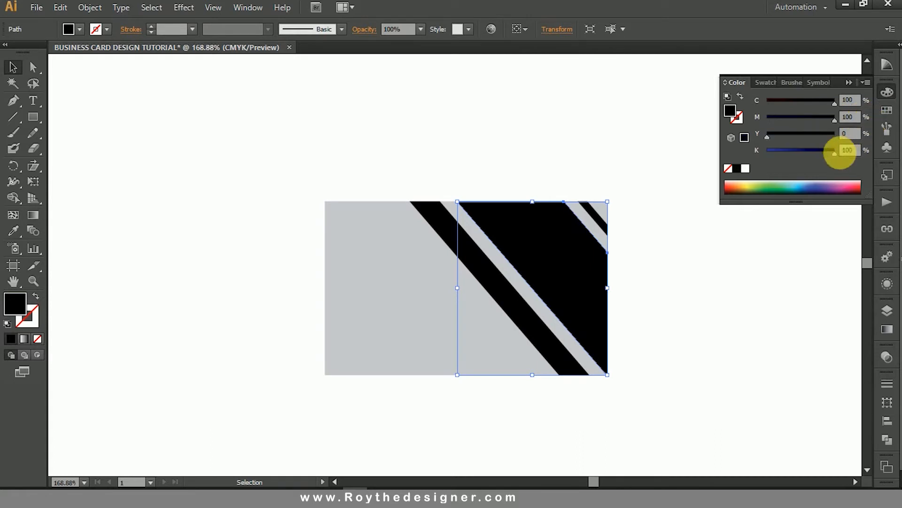
pyautogui.moveTo(833, 152); pyautogui.dragTo(767, 152)
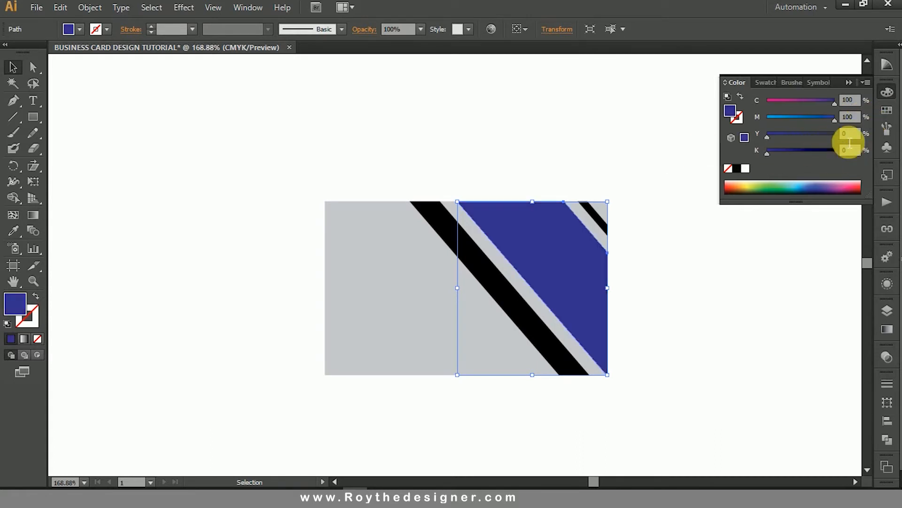
# Try a darker blue on the widest stripe by setting its fill's yellow and black amounts to 50%.
pyautogui.click(799, 135)
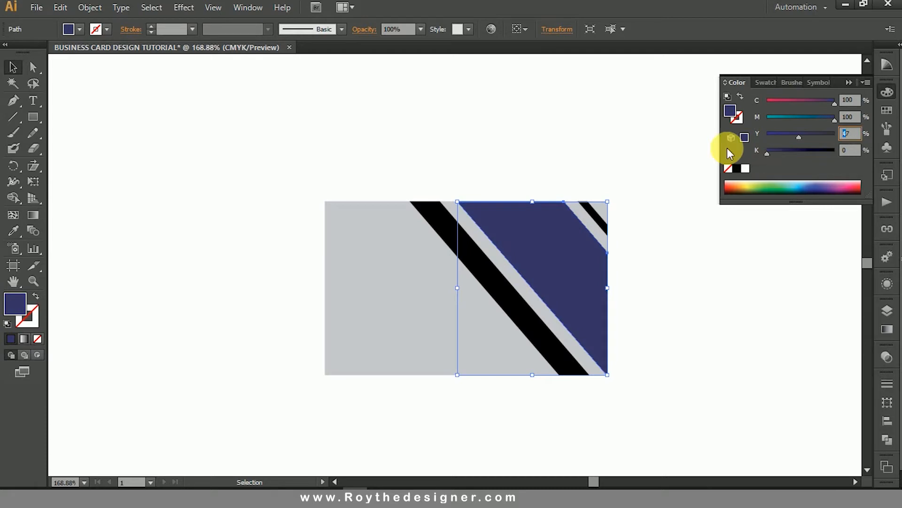
pyautogui.write('50')
pyautogui.press('Tab')
pyautogui.write('50')
pyautogui.press('Tab')
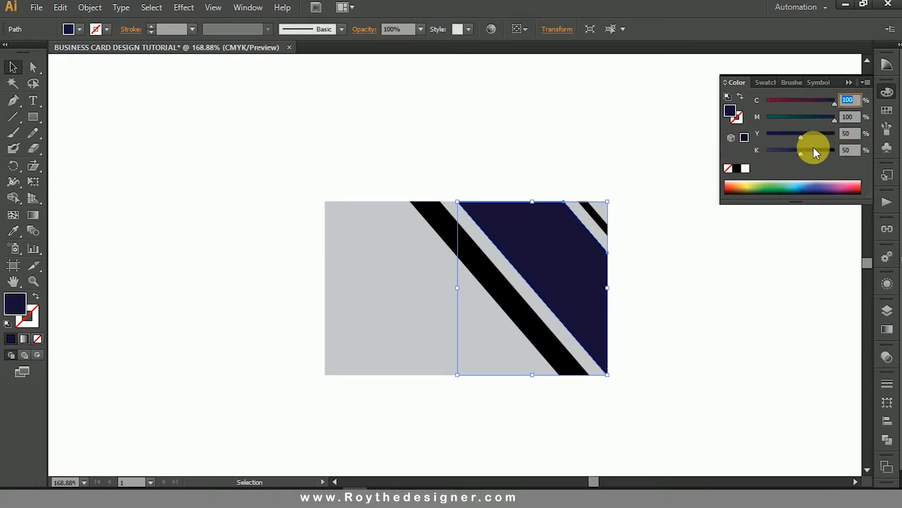
# Try other black, yellow and magenta amounts on the widest stripe, returning its fill to C=100, M=100, Y=0, K=0.
pyautogui.click(767, 150)
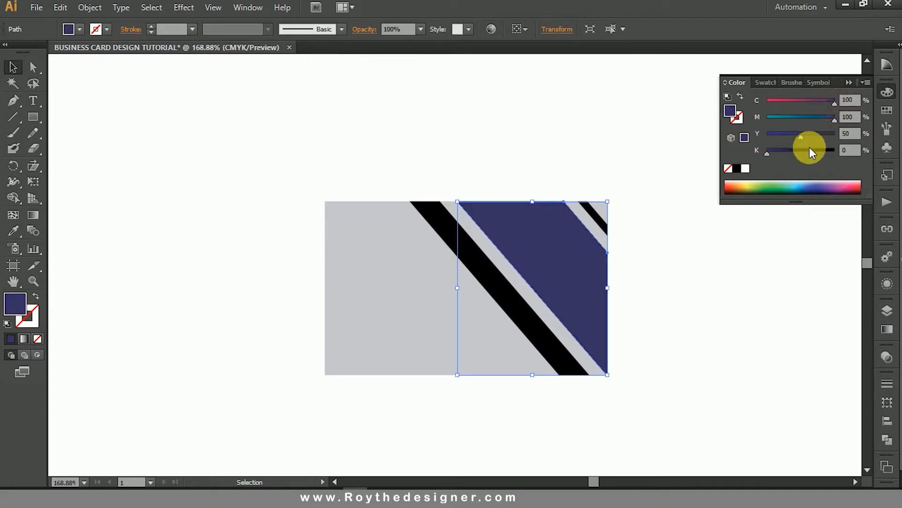
pyautogui.click(834, 150)
pyautogui.click(767, 152)
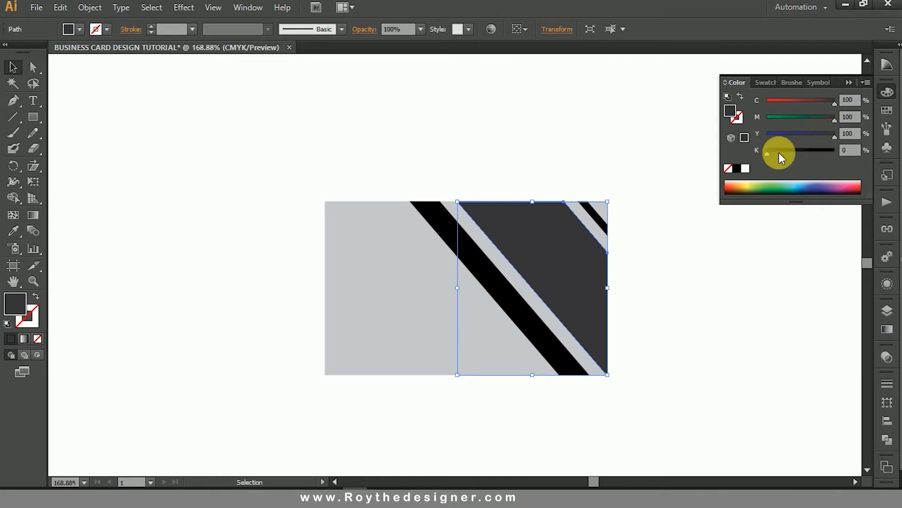
pyautogui.moveTo(780, 153); pyautogui.dragTo(763, 151)
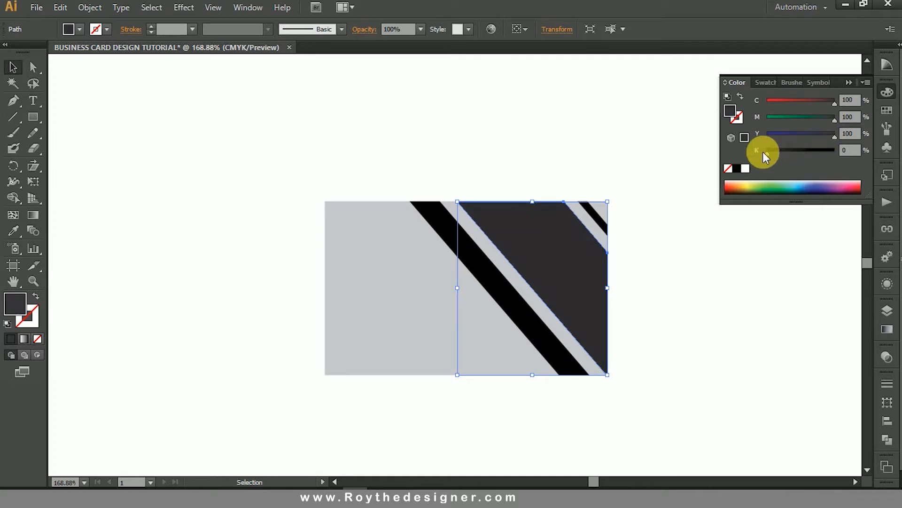
pyautogui.click(811, 136)
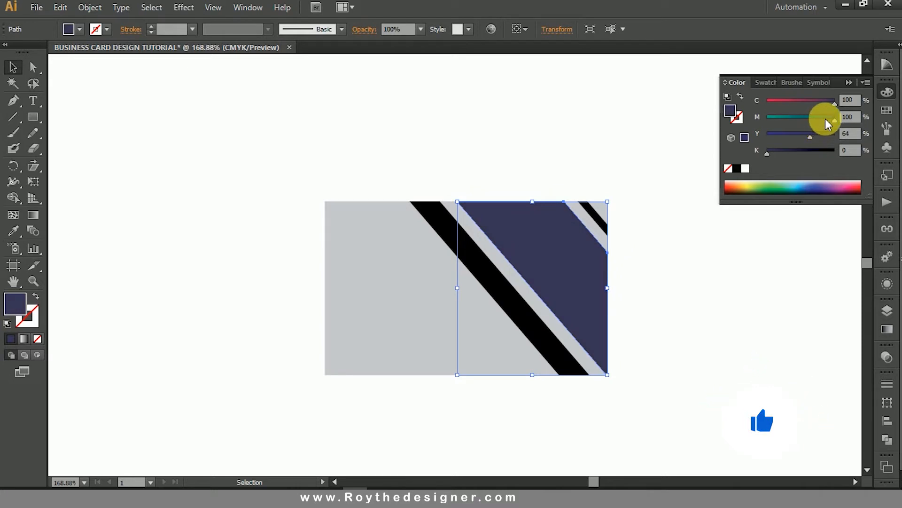
pyautogui.moveTo(829, 123); pyautogui.dragTo(738, 117)
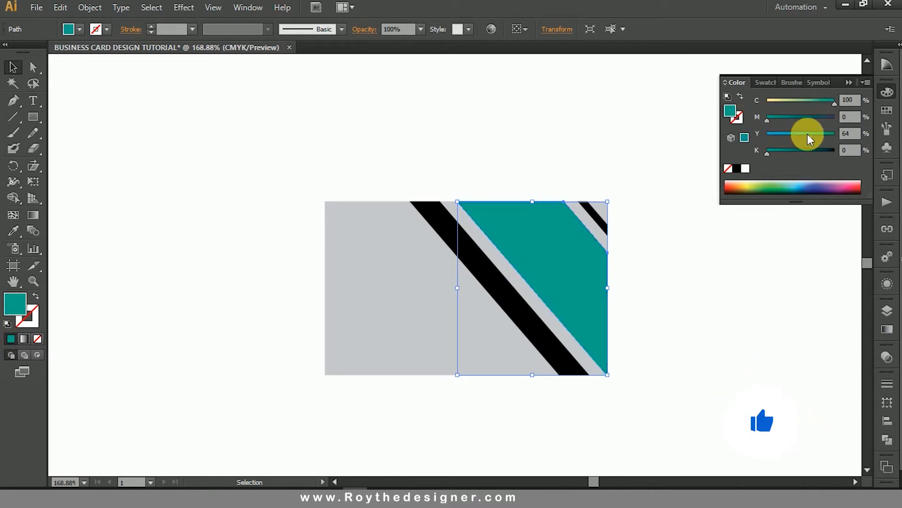
pyautogui.click(834, 117)
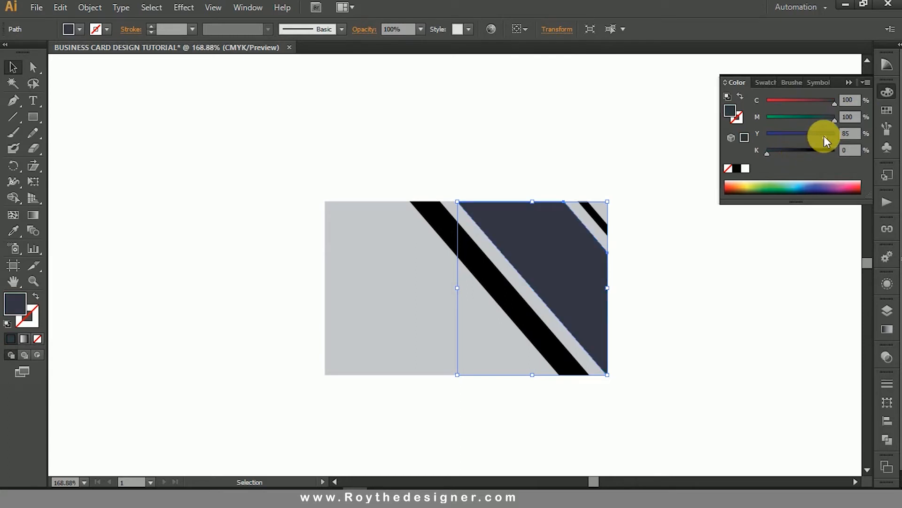
pyautogui.moveTo(792, 134); pyautogui.dragTo(757, 135)
# Darken the widest stripe to navy by setting its fill's black amount to 50%, and deselect it.
pyautogui.click(849, 150)
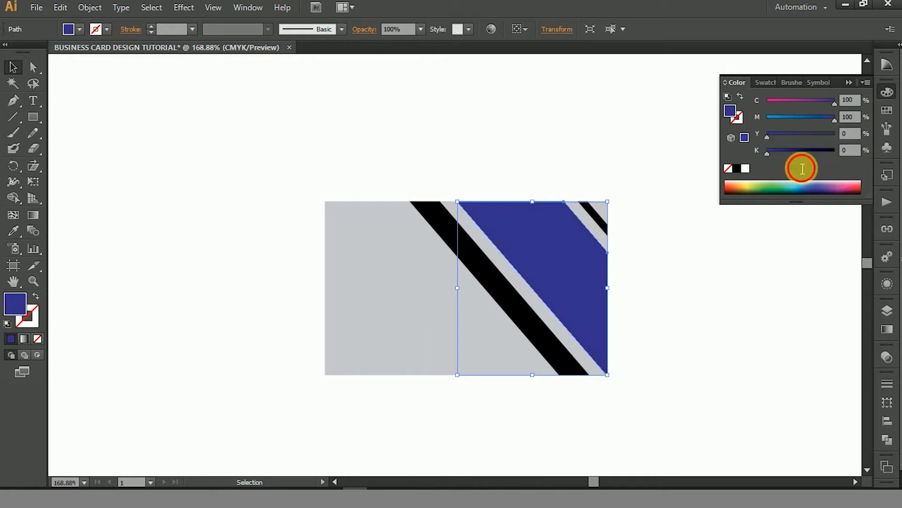
pyautogui.write('50')
pyautogui.press('Return')
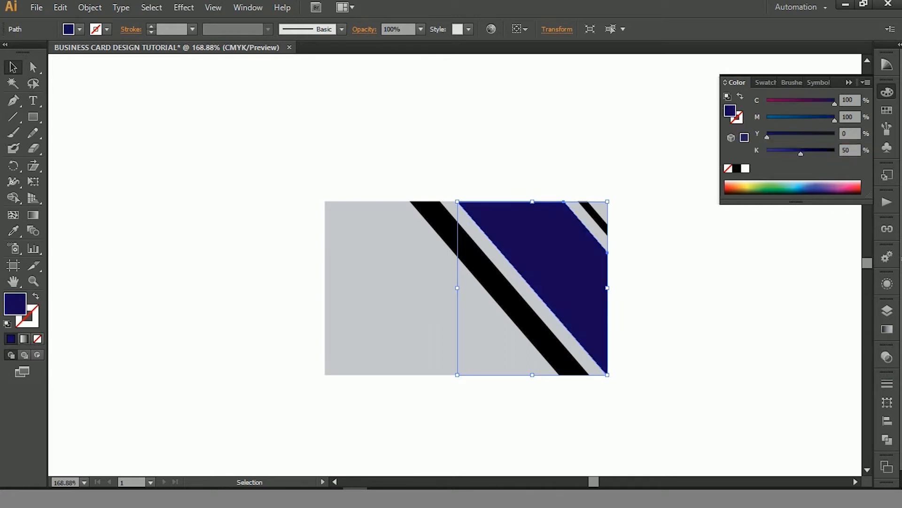
pyautogui.click(673, 307)
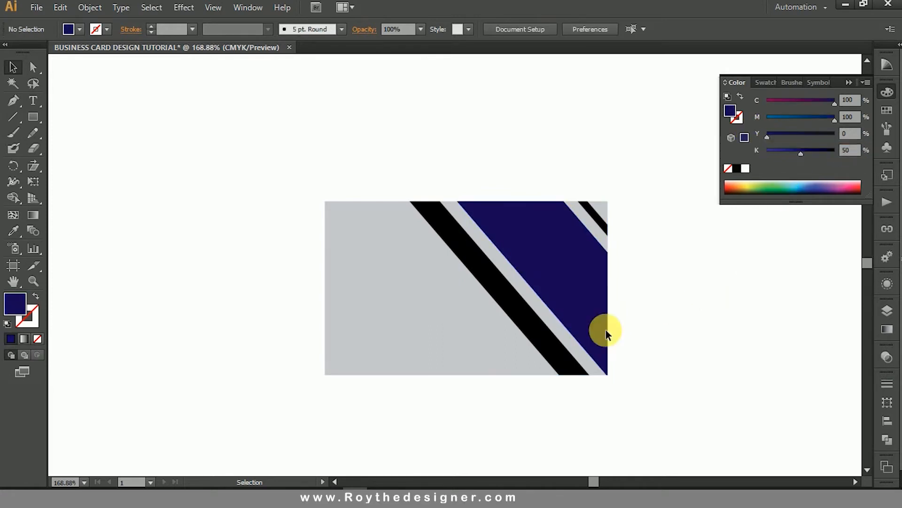
# Lock the gray card background so that only the stripes above it can be selected.
pyautogui.click(522, 312)
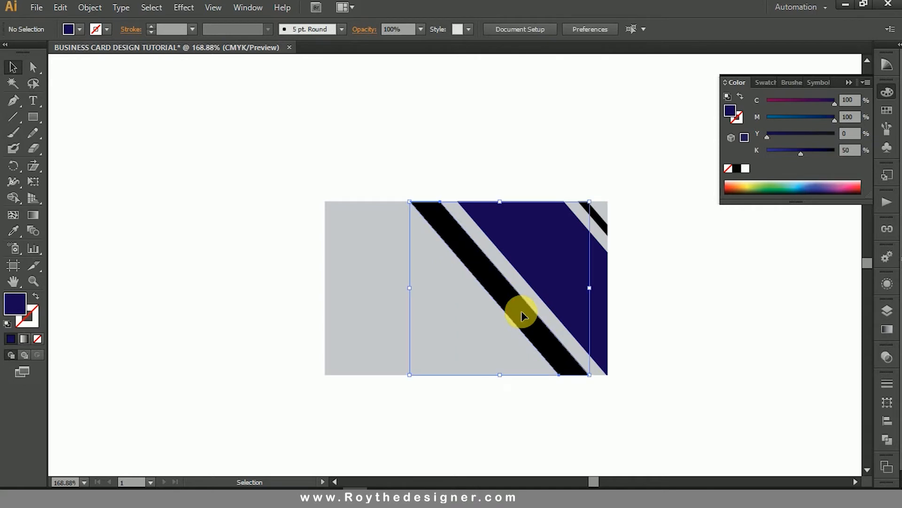
pyautogui.click(424, 174)
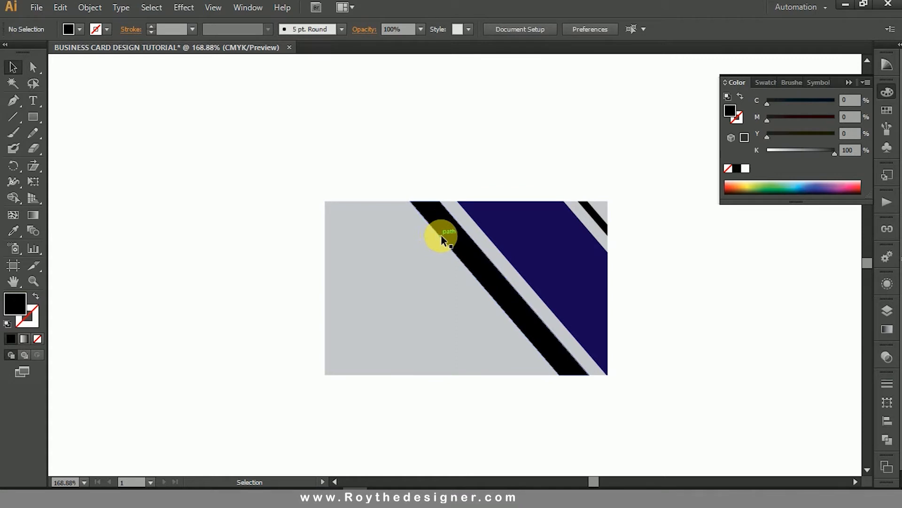
pyautogui.click(422, 233)
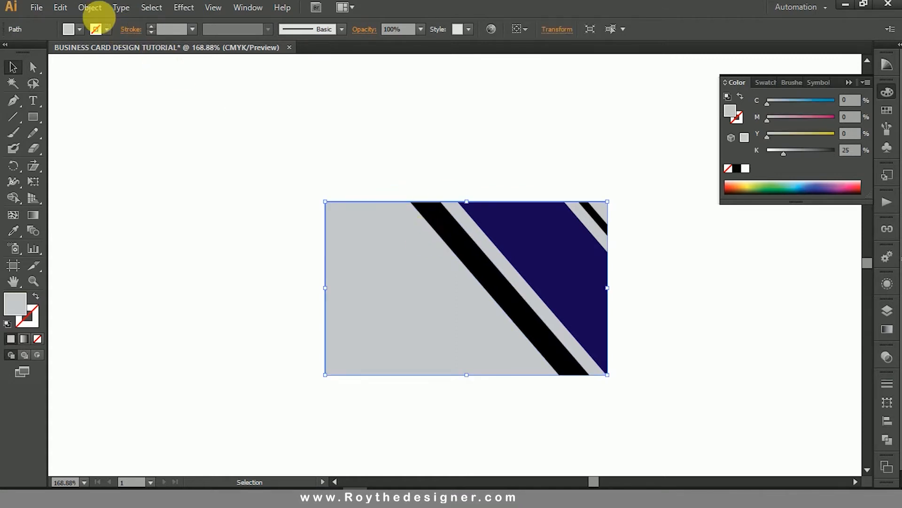
pyautogui.click(89, 9)
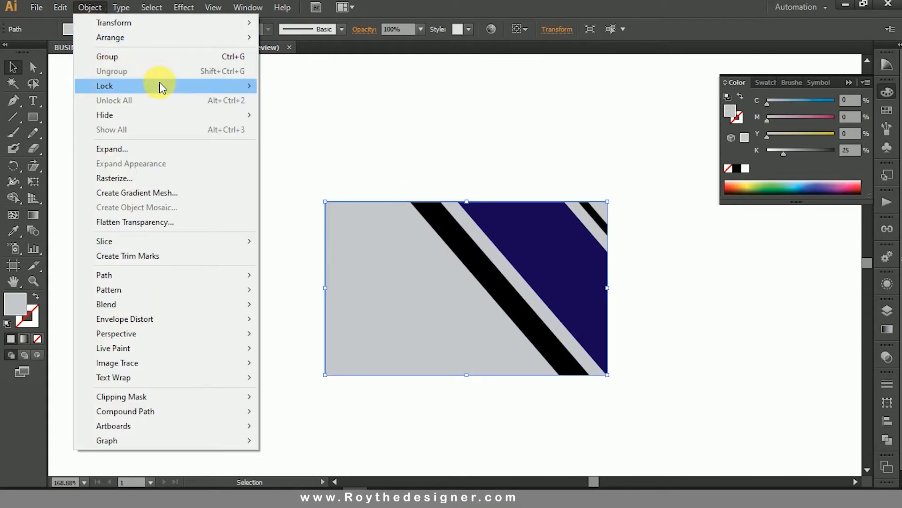
pyautogui.moveTo(186, 85)
pyautogui.click(320, 87)
pyautogui.click(478, 156)
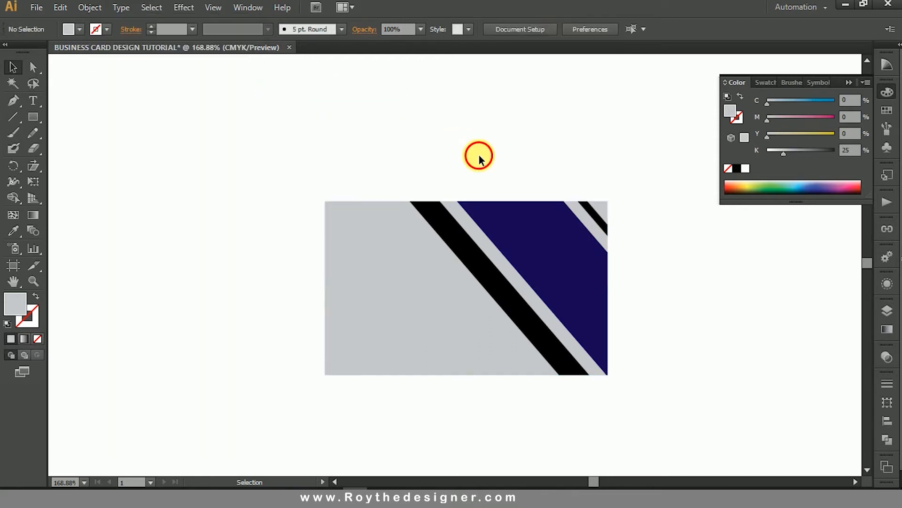
# Fill the thin black stripe in the card's top-right corner with red, C=0, M=100, Y=100, K=0.
pyautogui.hotkey('ctrl', 'space')
pyautogui.moveTo(275, 165); pyautogui.dragTo(736, 428)
pyautogui.moveTo(703, 330); pyautogui.dragTo(704, 333)
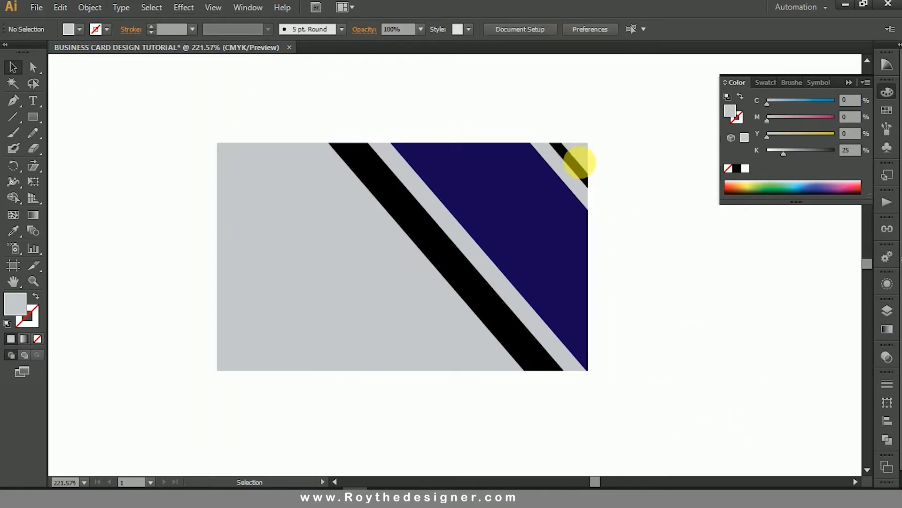
pyautogui.click(570, 160)
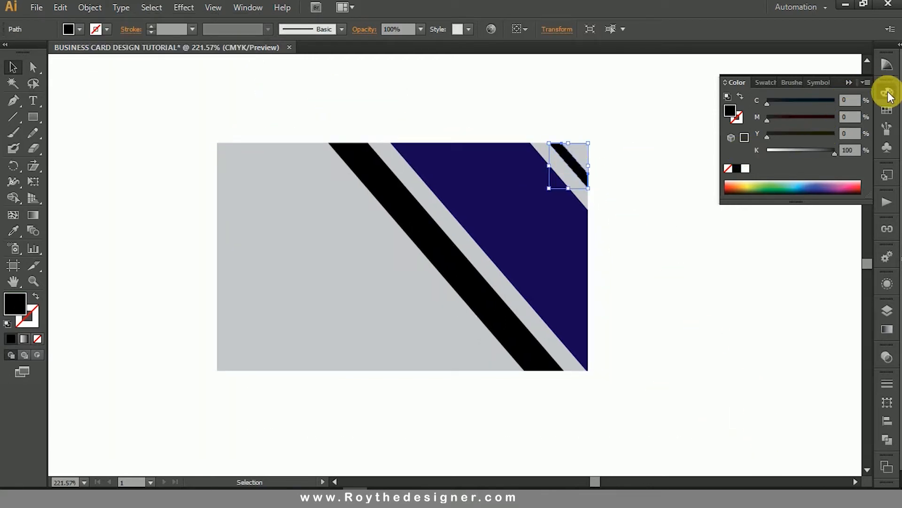
pyautogui.moveTo(835, 154); pyautogui.dragTo(764, 153)
pyautogui.click(709, 292)
# Give the remaining black diagonal stripe the same red fill as the thin corner stripe.
pyautogui.click(486, 284)
pyautogui.click(620, 163)
pyautogui.click(429, 217)
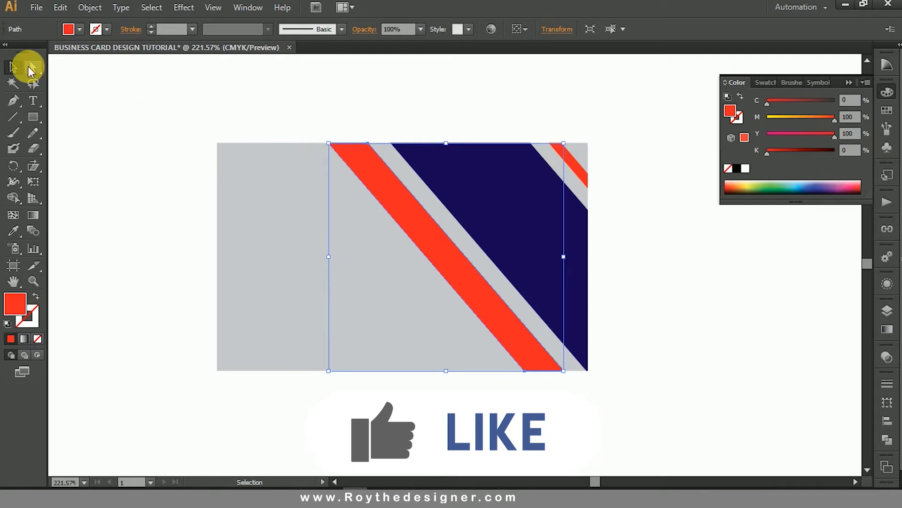
# Shorten the wider red stripe by moving its two upper anchor points down along the diagonal to the card's mid-height.
pyautogui.click(35, 69)
pyautogui.click(316, 130)
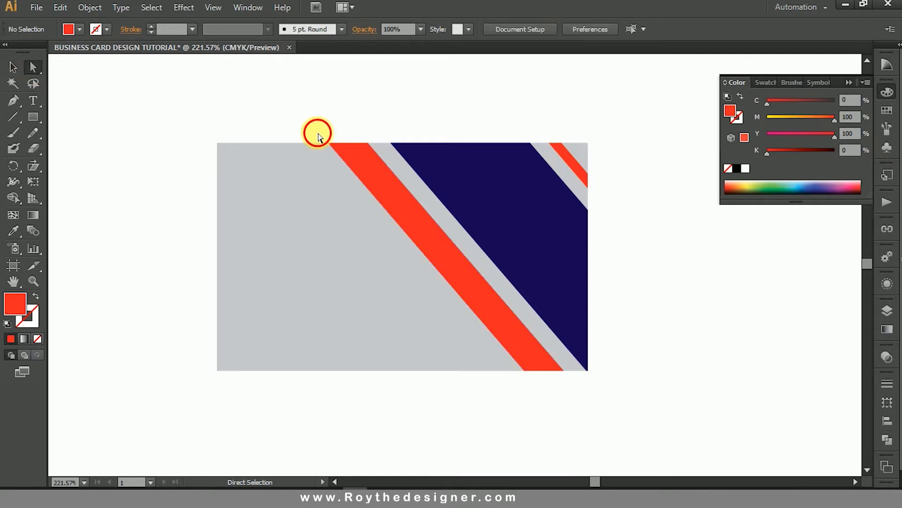
pyautogui.moveTo(308, 132); pyautogui.dragTo(446, 256)
pyautogui.click(659, 287)
pyautogui.press('space')
pyautogui.moveTo(654, 302); pyautogui.dragTo(694, 303)
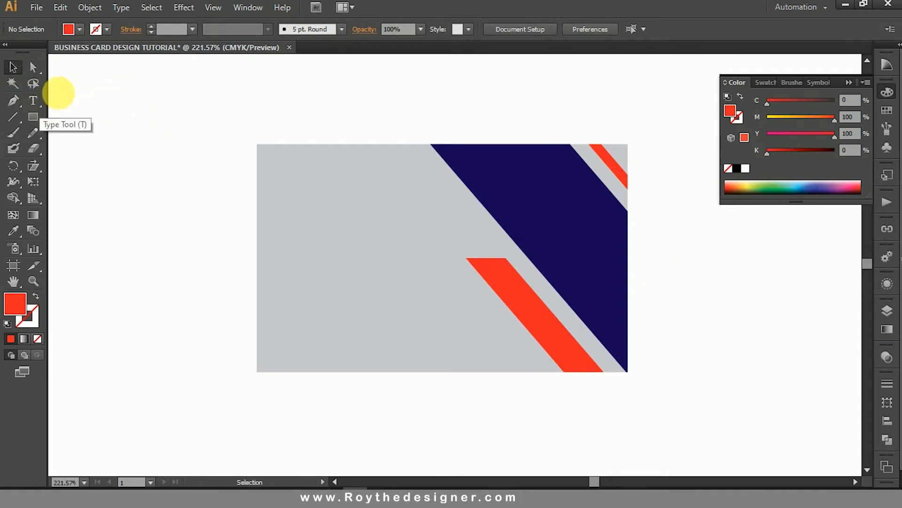
# Open the Business Card Info.ai file containing the logos, QR code and contact details.
pyautogui.click(40, 10)
pyautogui.click(59, 49)
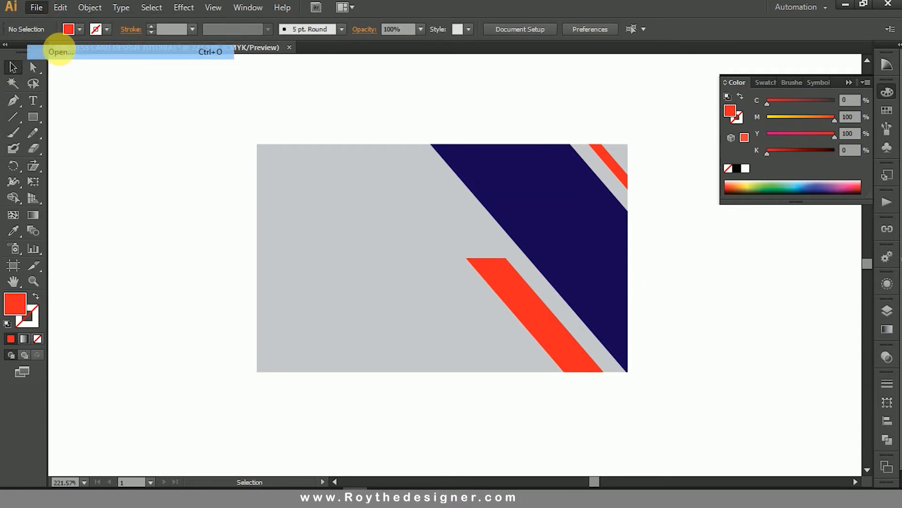
pyautogui.doubleClick(170, 65)
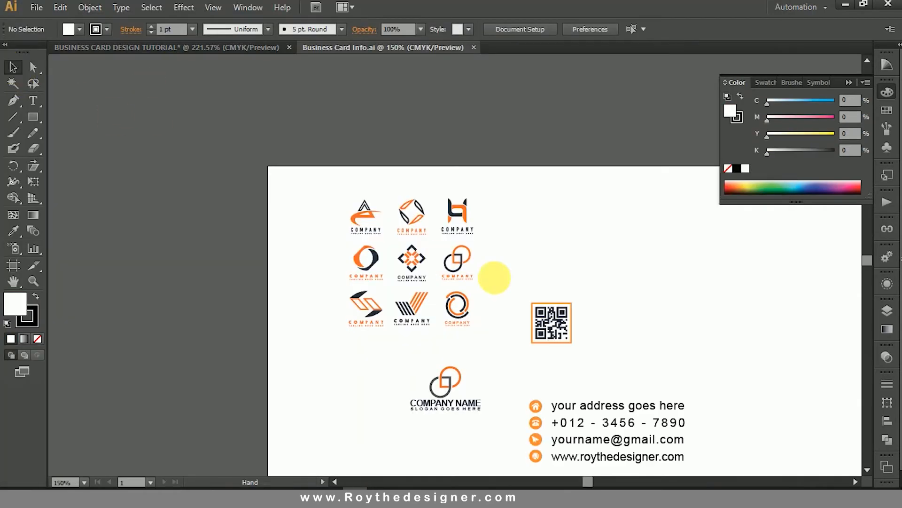
# Copy the COMPANY NAME logo, the contact details with their icons, and the QR code together.
pyautogui.keyDown('ctrl'); pyautogui.keyDown('alt'); pyautogui.click(494, 279); pyautogui.keyUp('alt'); pyautogui.keyUp('ctrl')
pyautogui.moveTo(523, 280); pyautogui.dragTo(470, 166)
pyautogui.moveTo(496, 295); pyautogui.dragTo(362, 217)
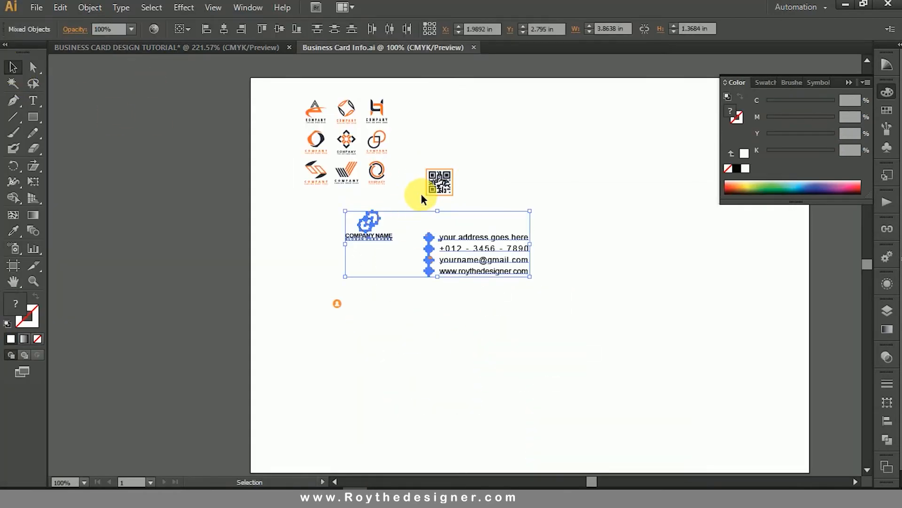
pyautogui.keyDown('shift'); pyautogui.click(445, 191); pyautogui.keyUp('shift')
pyautogui.click(87, 8)
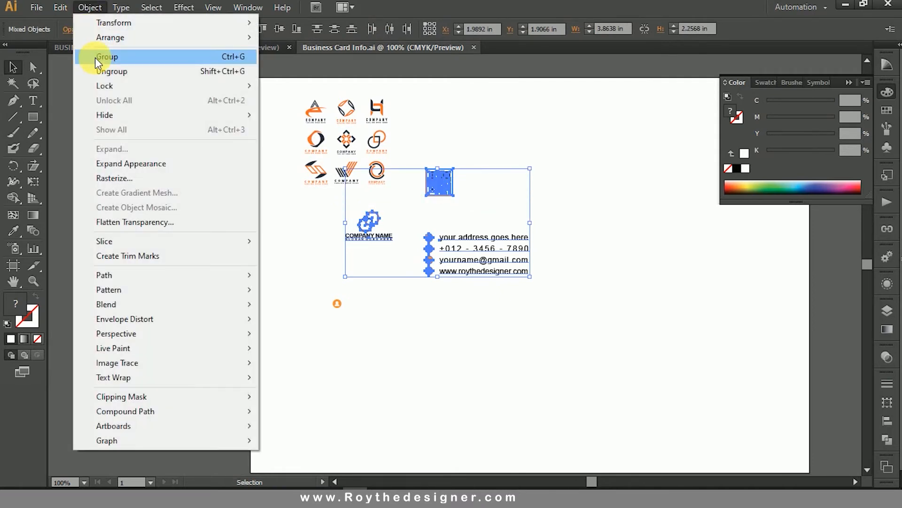
pyautogui.moveTo(63, 21)
pyautogui.click(81, 69)
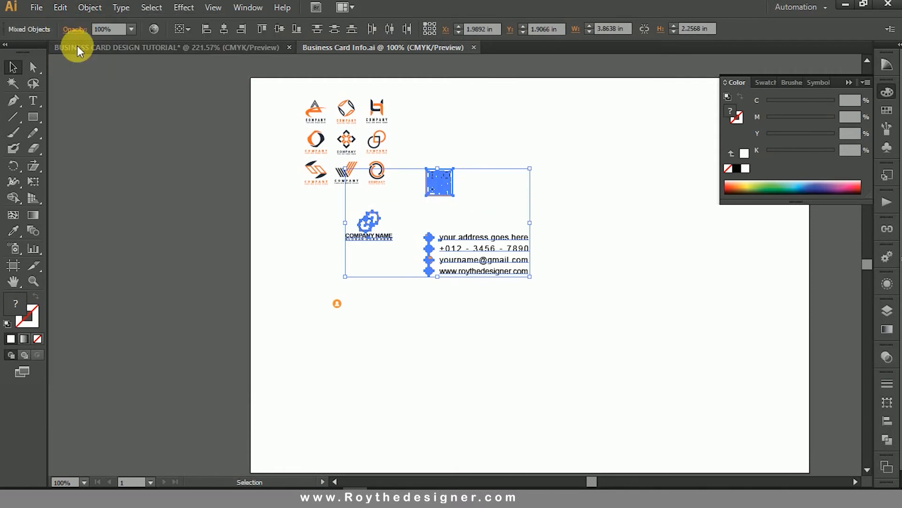
# Paste the copied logo, contact details and QR code in front in the BUSINESS CARD DESIGN TUTORIAL document.
pyautogui.click(78, 45)
pyautogui.click(66, 5)
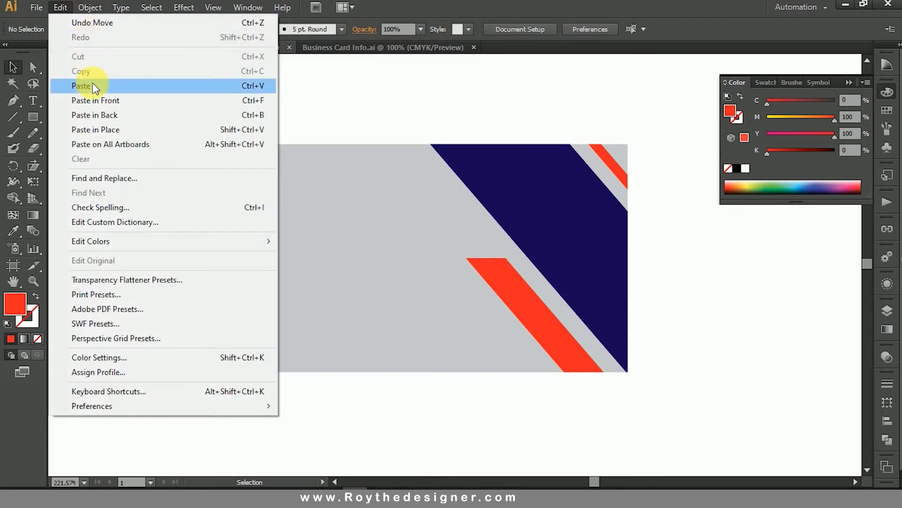
pyautogui.click(94, 96)
pyautogui.press('z')
pyautogui.keyDown('ctrl'); pyautogui.keyDown('alt'); pyautogui.click(438, 269); pyautogui.keyUp('alt'); pyautogui.keyUp('ctrl')
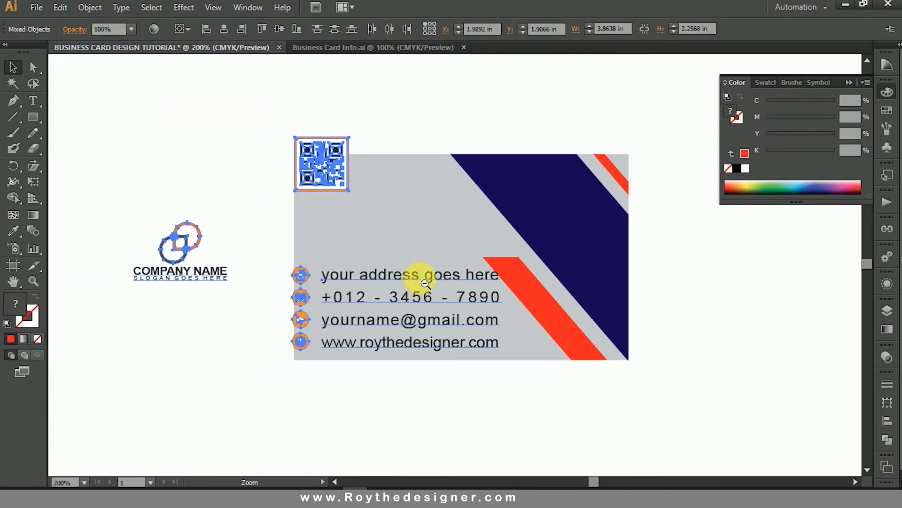
pyautogui.keyDown('ctrl'); pyautogui.keyDown('alt'); pyautogui.click(418, 280); pyautogui.keyUp('alt'); pyautogui.keyUp('ctrl')
# Move the pasted logo and QR code off the card to its left, and place the contact details, scaled down, in the card's lower-left area.
pyautogui.moveTo(419, 256); pyautogui.dragTo(444, 270)
pyautogui.click(343, 238)
pyautogui.click(328, 315)
pyautogui.moveTo(544, 317); pyautogui.dragTo(515, 305)
pyautogui.press('z')
pyautogui.moveTo(282, 165); pyautogui.dragTo(664, 397)
pyautogui.moveTo(520, 300); pyautogui.dragTo(497, 308)
pyautogui.click(552, 390)
pyautogui.moveTo(554, 302); pyautogui.dragTo(572, 364)
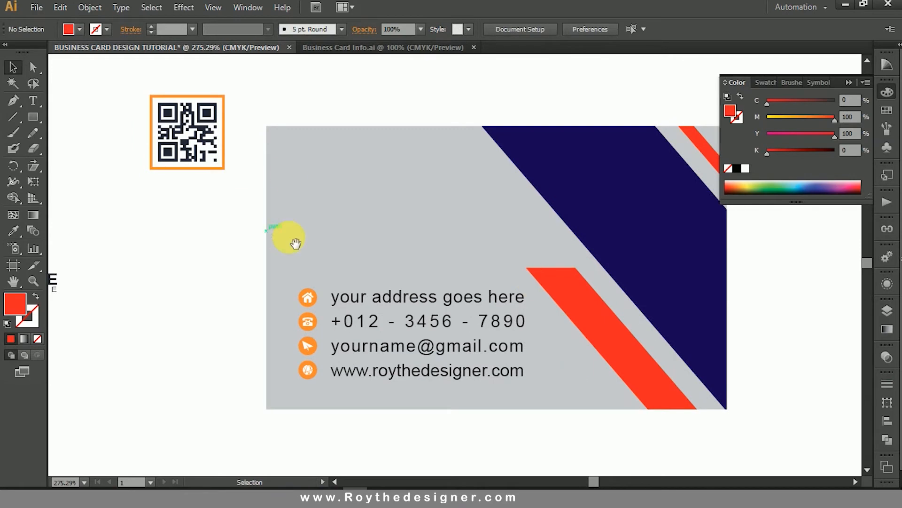
# Recolour the four orange circles behind the contact icons with the red sampled from the diagonal stripe.
pyautogui.moveTo(232, 204); pyautogui.dragTo(539, 436)
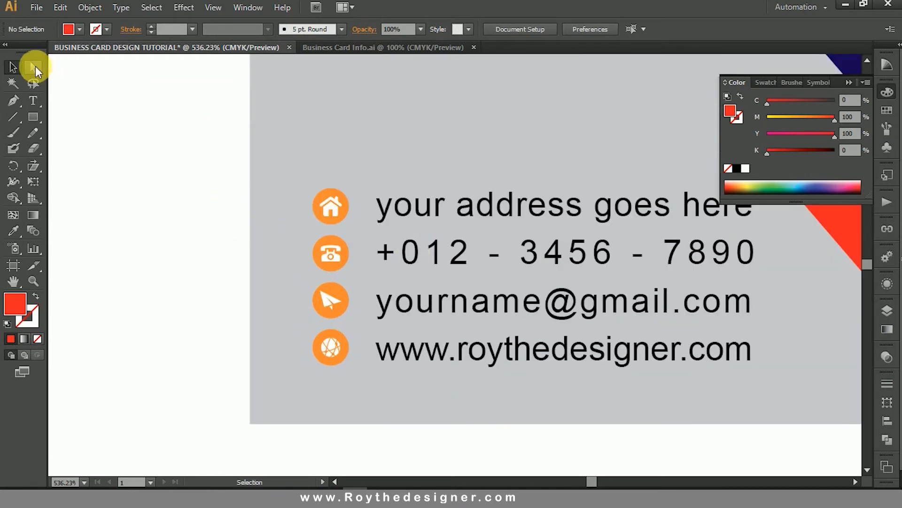
pyautogui.click(33, 67)
pyautogui.click(331, 213)
pyautogui.keyDown('shift'); pyautogui.click(333, 246); pyautogui.keyUp('shift')
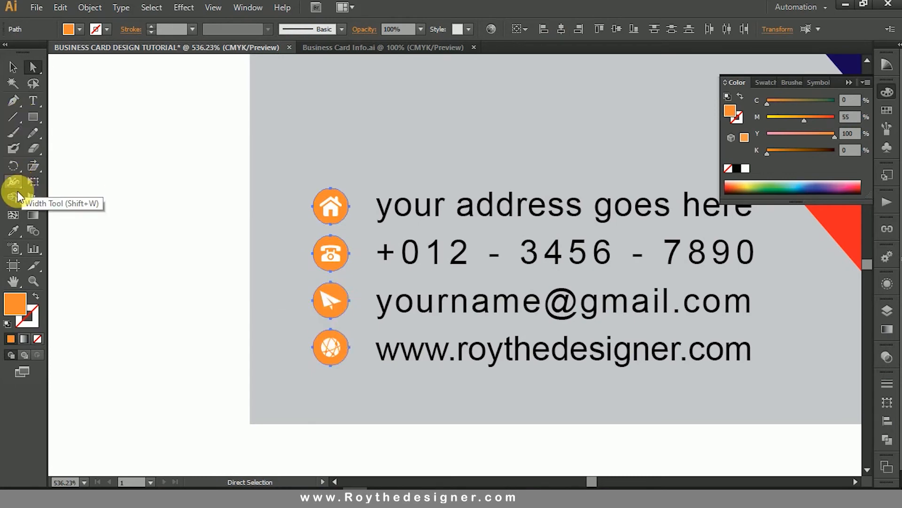
pyautogui.click(14, 231)
pyautogui.click(845, 227)
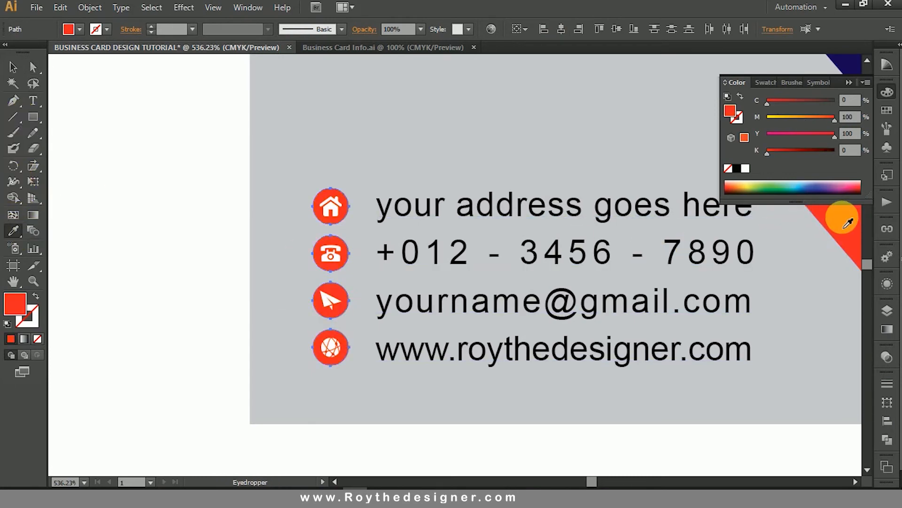
# Add a two-line text block above the contact details with the cardholder's full name and FREELANCER beneath it.
pyautogui.click(13, 67)
pyautogui.keyDown('ctrl'); pyautogui.keyDown('alt'); pyautogui.click(436, 192); pyautogui.keyUp('alt'); pyautogui.keyUp('ctrl')
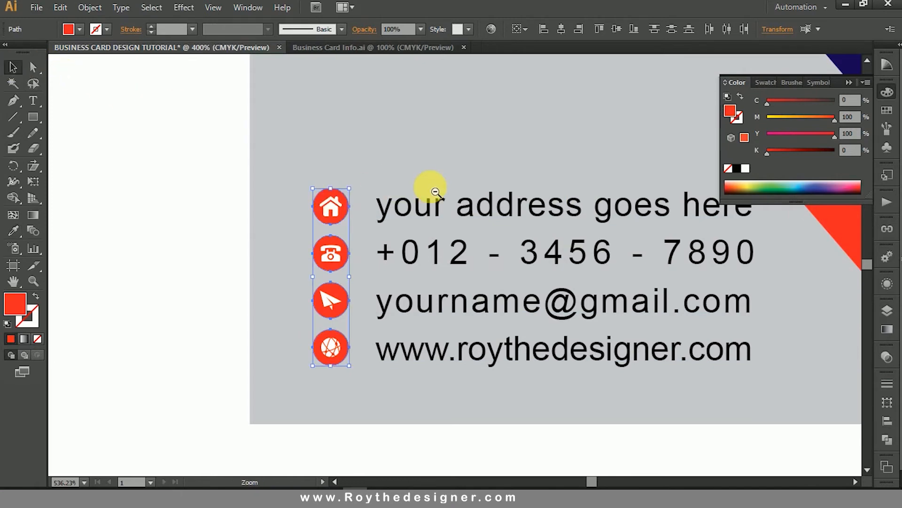
pyautogui.keyDown('ctrl'); pyautogui.keyDown('alt'); pyautogui.click(517, 207); pyautogui.keyUp('alt'); pyautogui.keyUp('ctrl')
pyautogui.moveTo(520, 211); pyautogui.dragTo(419, 188)
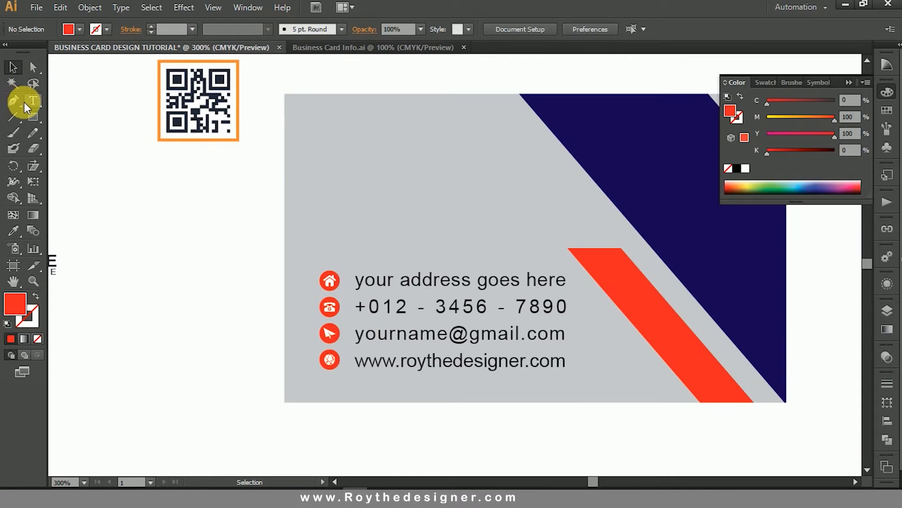
pyautogui.click(24, 103)
pyautogui.click(353, 185)
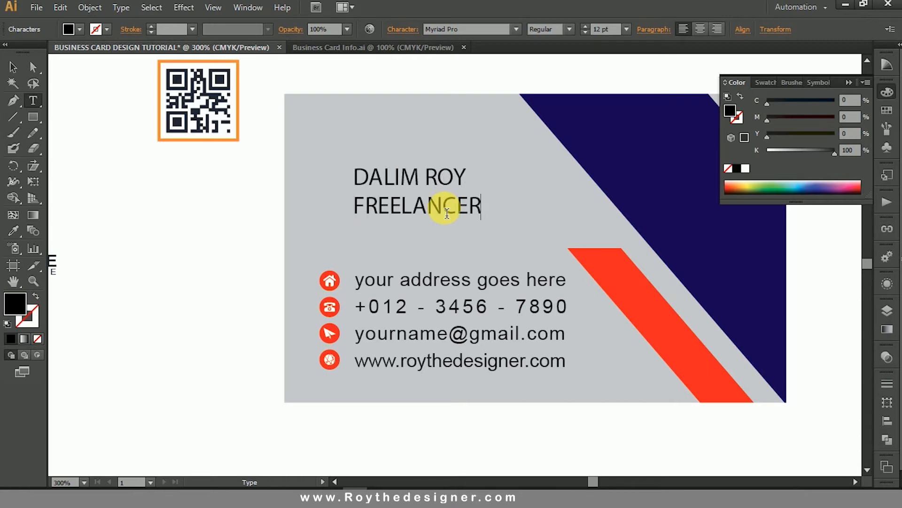
pyautogui.click(12, 67)
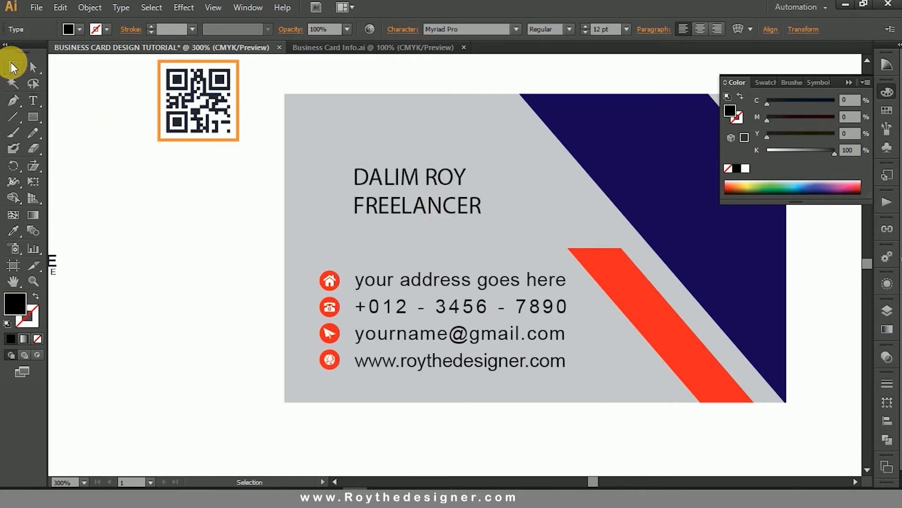
# Set the font of the whole name and title text block to Nexa Bold.
pyautogui.click(471, 28)
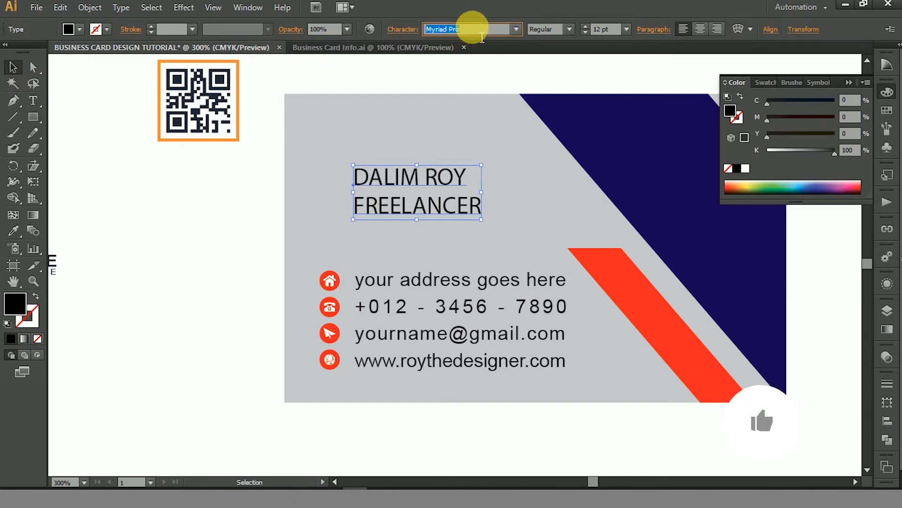
pyautogui.write('Nexa Bold')
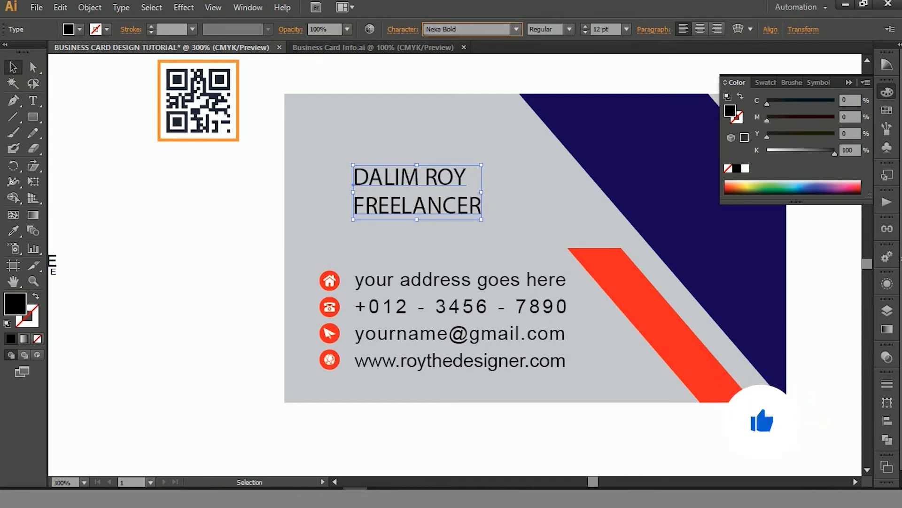
pyautogui.press('Return')
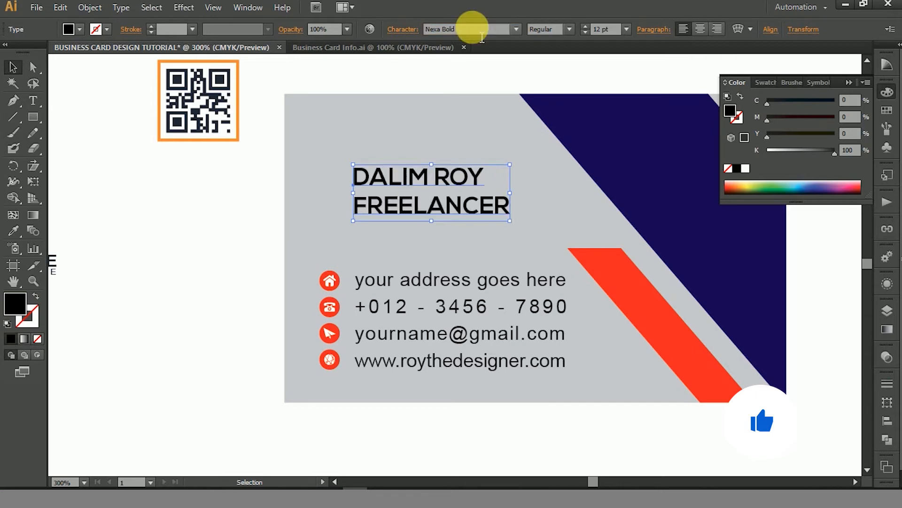
# Reduce the FREELANCER line to 6 pt and set its tracking to -26.
pyautogui.doubleClick(459, 203)
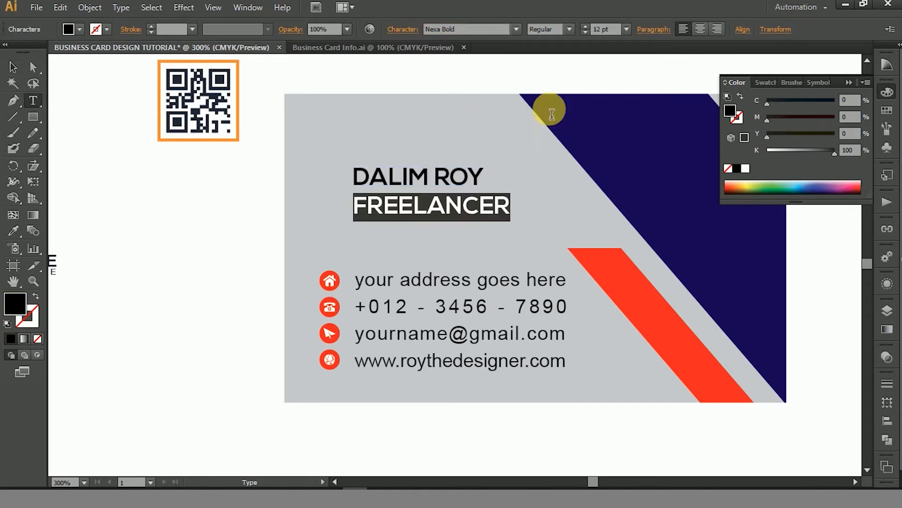
pyautogui.scroll(-5, 623, 34)
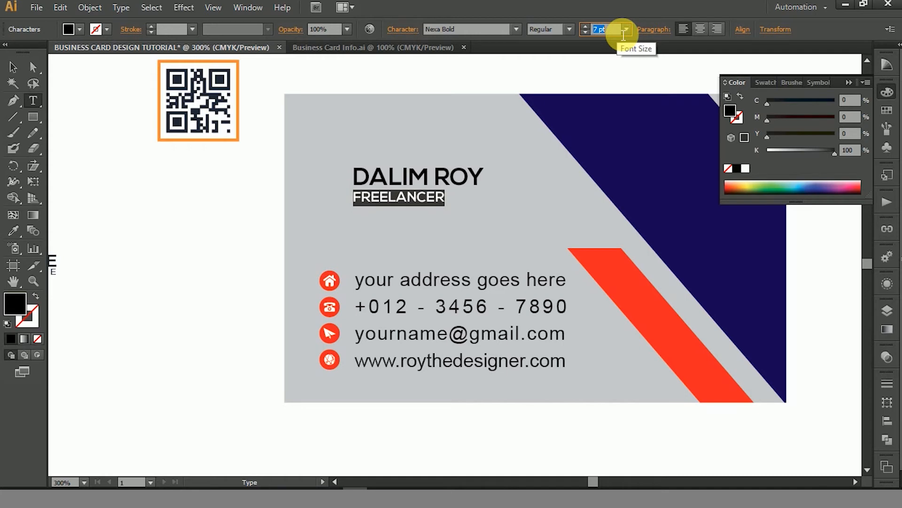
pyautogui.scroll(-1, 624, 34)
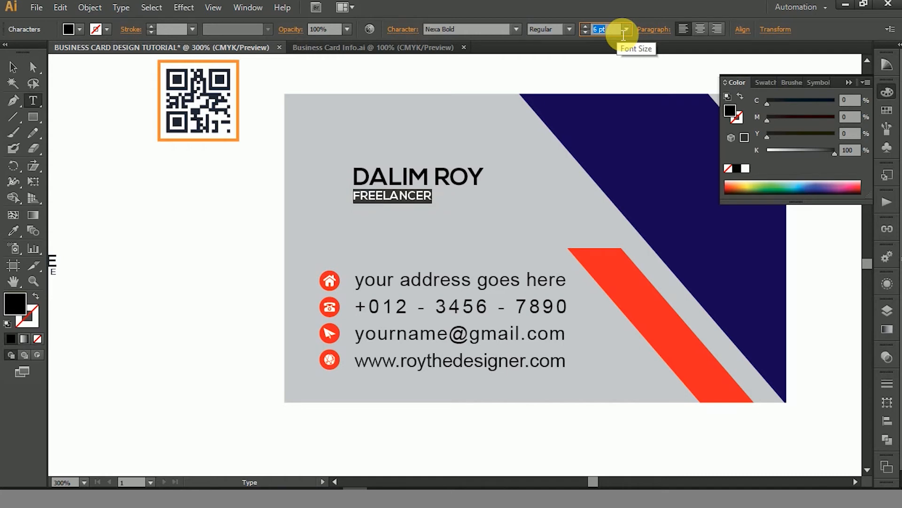
pyautogui.click(888, 94)
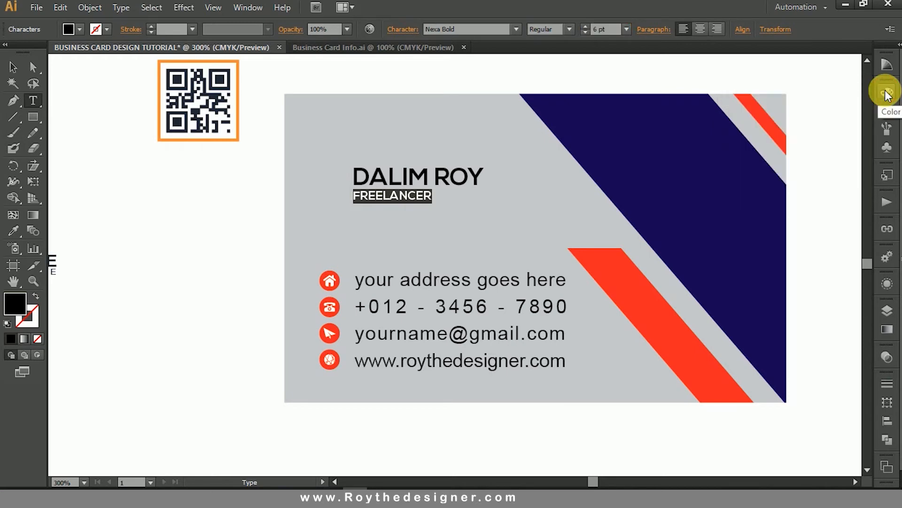
pyautogui.hotkey('ctrl', 't')
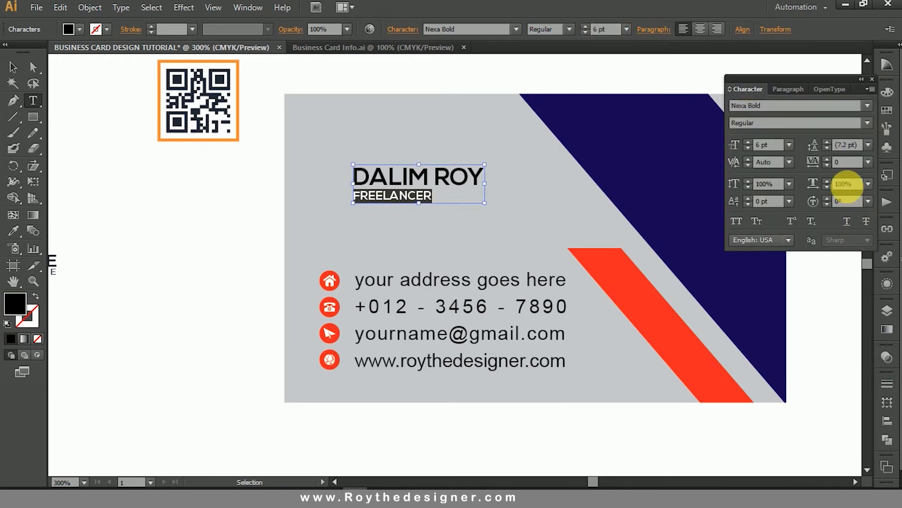
pyautogui.write('-5')
pyautogui.press('Return')
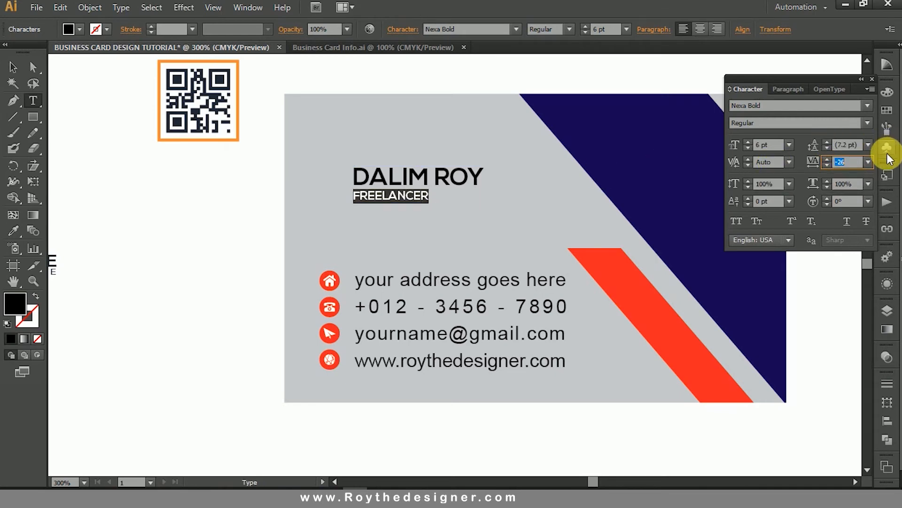
pyautogui.click(871, 79)
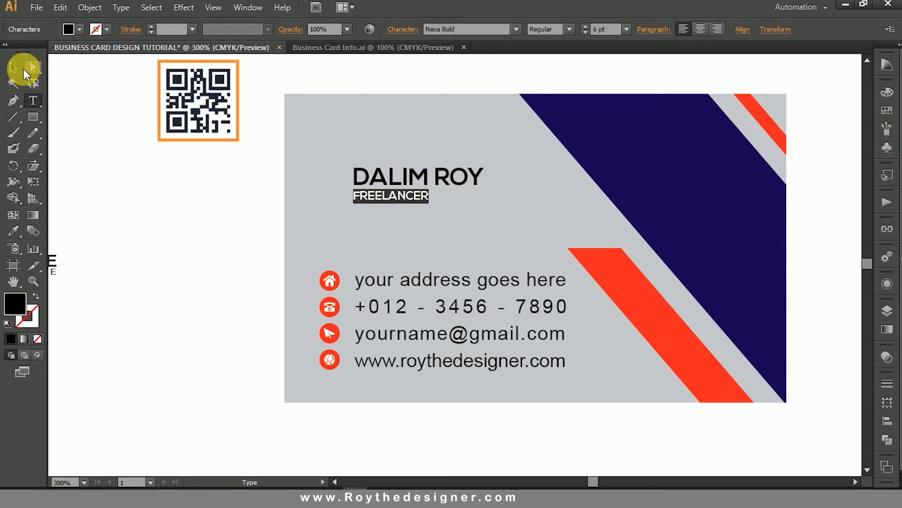
pyautogui.click(14, 68)
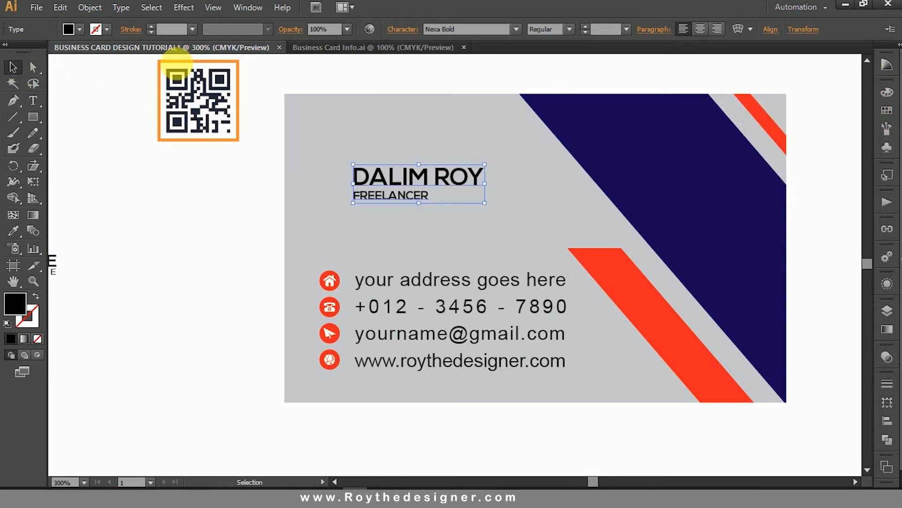
# Enlarge the name and title text block slightly and align its left edge with the contact text below.
pyautogui.click(423, 180)
pyautogui.click(407, 291)
pyautogui.click(421, 286)
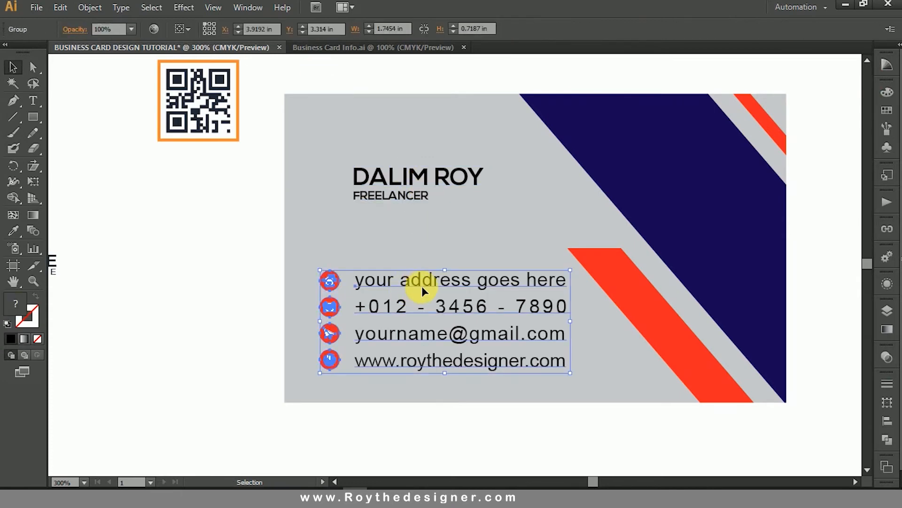
pyautogui.click(430, 180)
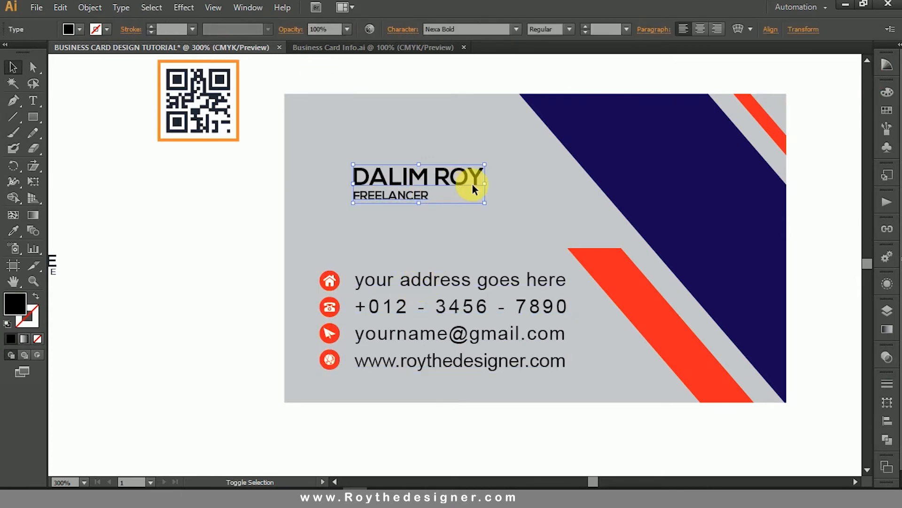
pyautogui.moveTo(451, 184); pyautogui.dragTo(499, 184)
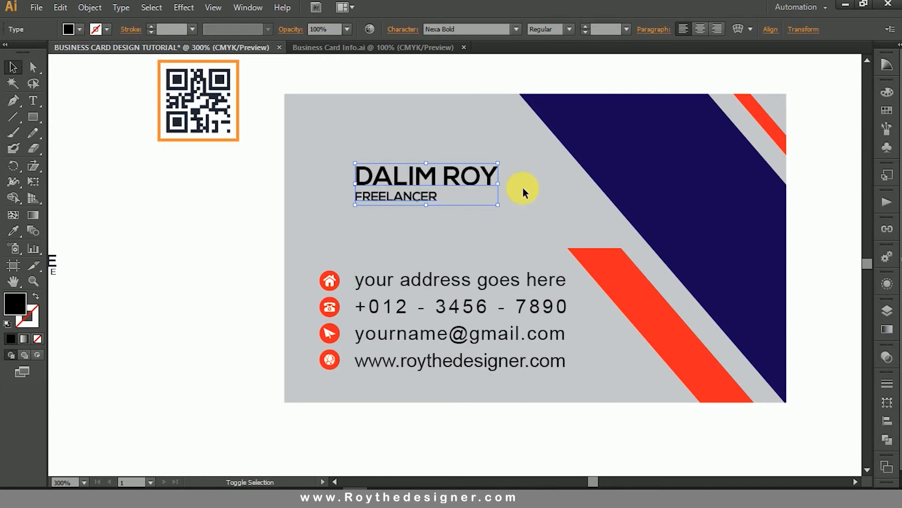
pyautogui.click(523, 189)
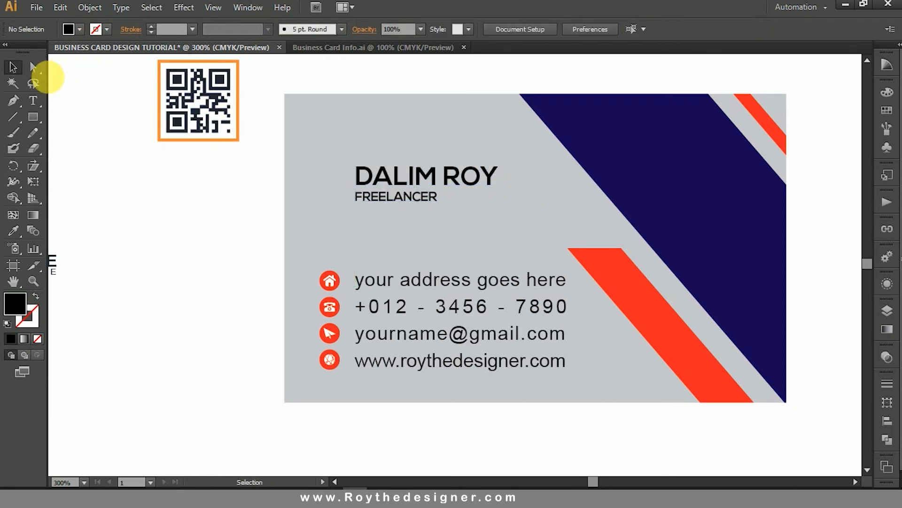
# Draw a thin black horizontal bar just right of FREELANCER, beneath the second word of the name.
pyautogui.click(32, 120)
pyautogui.hotkey('ctrl', 'space')
pyautogui.moveTo(292, 131); pyautogui.dragTo(656, 269)
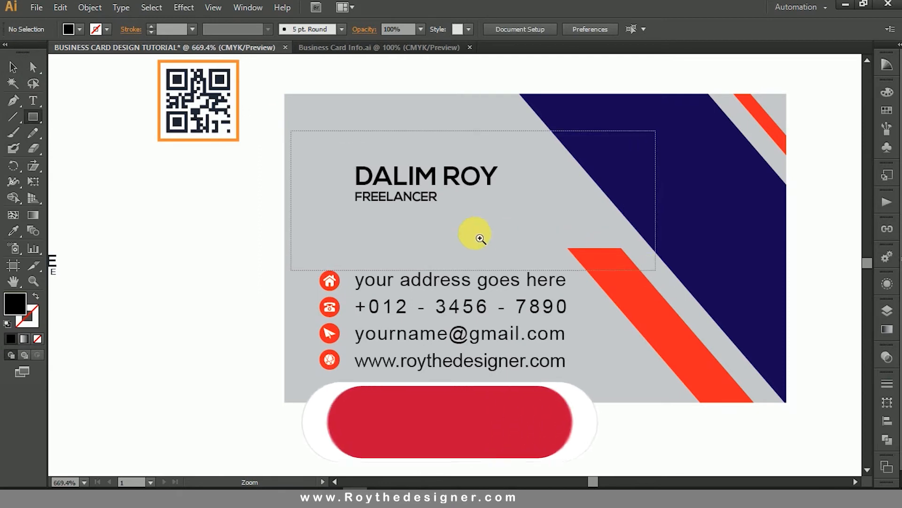
pyautogui.moveTo(389, 245); pyautogui.dragTo(493, 253)
pyautogui.click(15, 66)
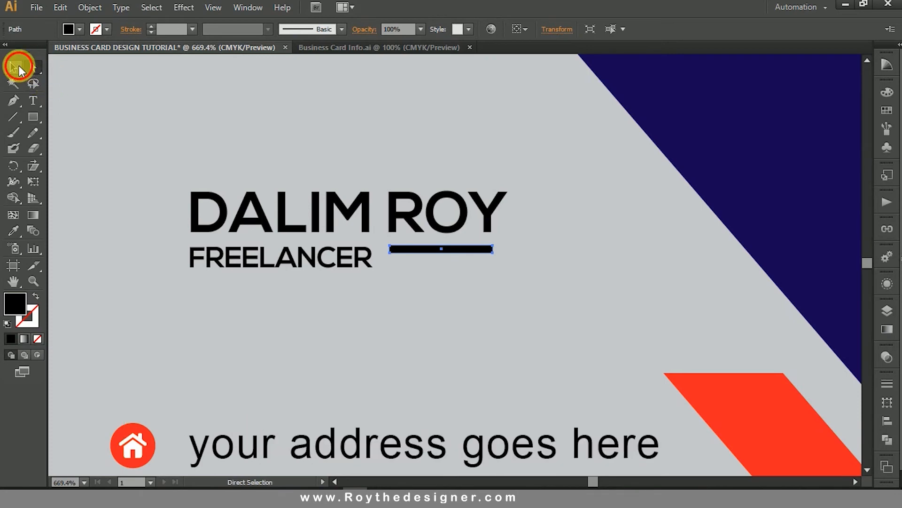
# Move the thin bar down so it is vertically centred on the FREELANCER line.
pyautogui.moveTo(306, 166); pyautogui.dragTo(564, 350)
pyautogui.moveTo(536, 261); pyautogui.dragTo(533, 278)
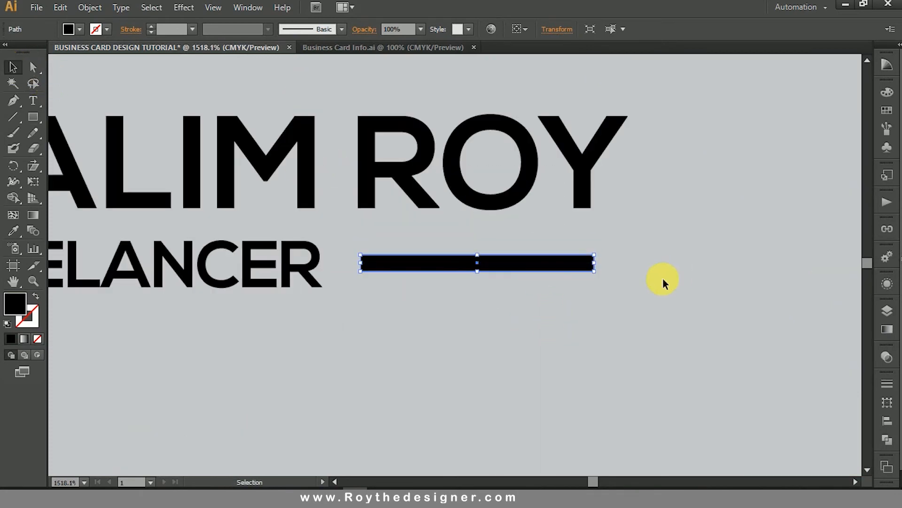
pyautogui.click(664, 279)
# Recolour the thin bar beside FREELANCER with the red sampled from the diagonal stripe.
pyautogui.keyDown('ctrl'); pyautogui.keyDown('alt'); pyautogui.click(490, 277); pyautogui.keyUp('alt'); pyautogui.keyUp('ctrl')
pyautogui.keyDown('ctrl'); pyautogui.keyDown('alt'); pyautogui.click(449, 270); pyautogui.keyUp('alt'); pyautogui.keyUp('ctrl')
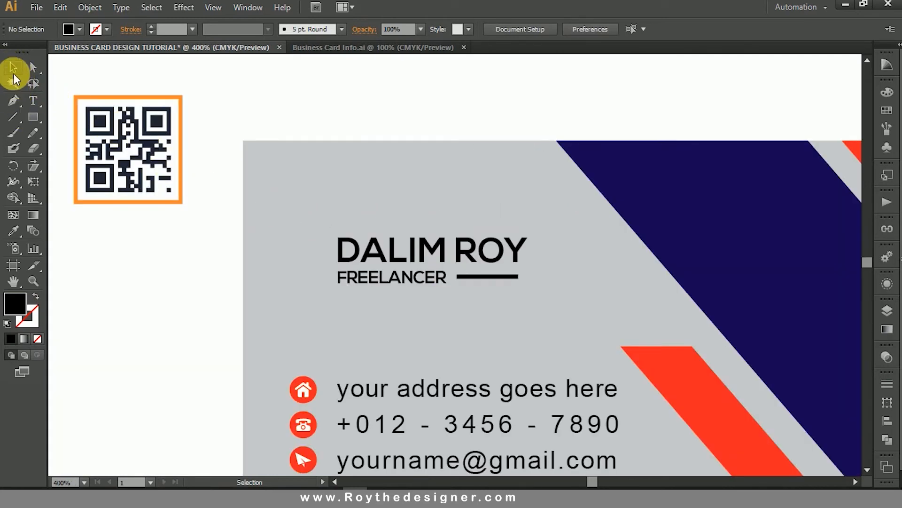
pyautogui.click(457, 277)
pyautogui.click(14, 231)
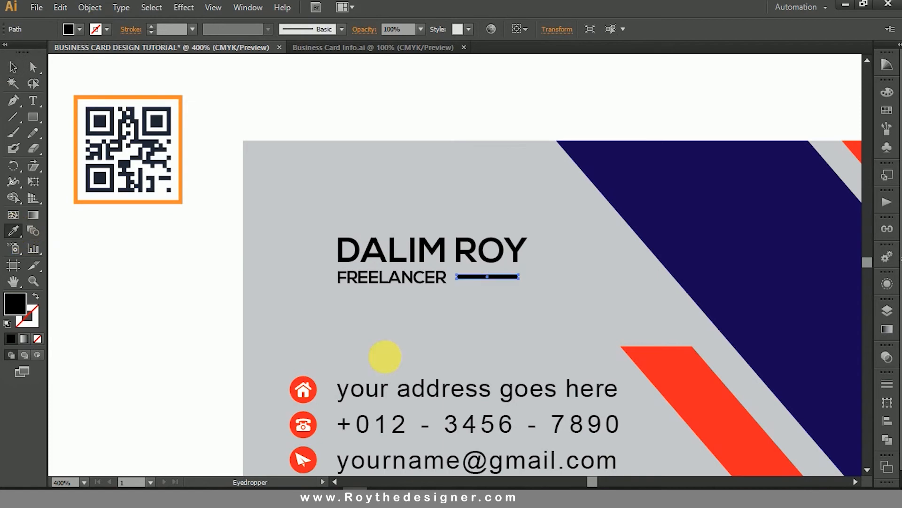
pyautogui.click(695, 389)
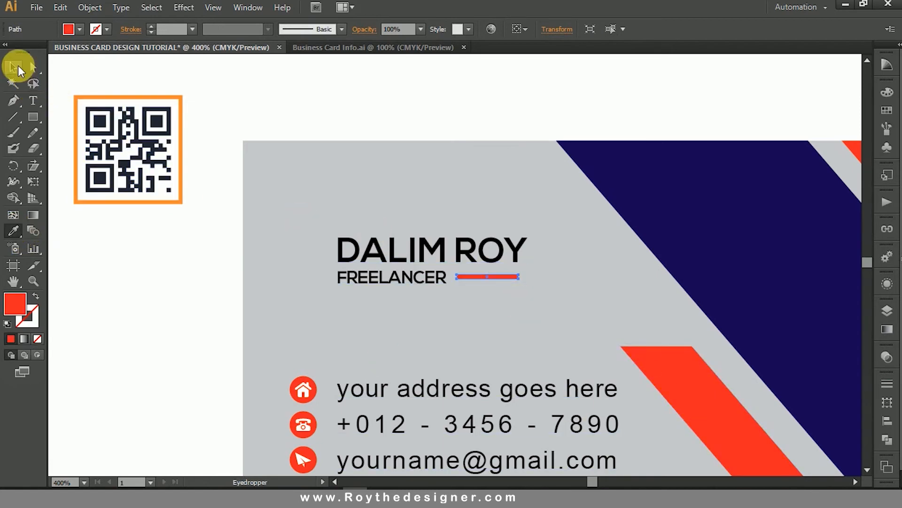
pyautogui.click(14, 67)
pyautogui.click(343, 105)
# Unlock all locked objects, including the gray card background, and clear the selection.
pyautogui.keyDown('ctrl'); pyautogui.keyDown('alt'); pyautogui.click(510, 290); pyautogui.keyUp('alt'); pyautogui.keyUp('ctrl')
pyautogui.keyDown('ctrl'); pyautogui.keyDown('alt'); pyautogui.click(506, 303); pyautogui.keyUp('alt'); pyautogui.keyUp('ctrl')
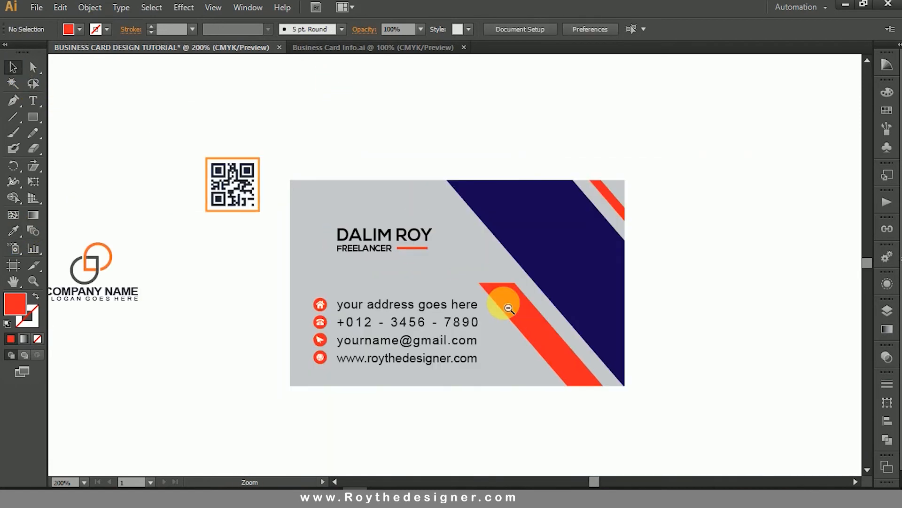
pyautogui.moveTo(685, 278); pyautogui.dragTo(690, 248)
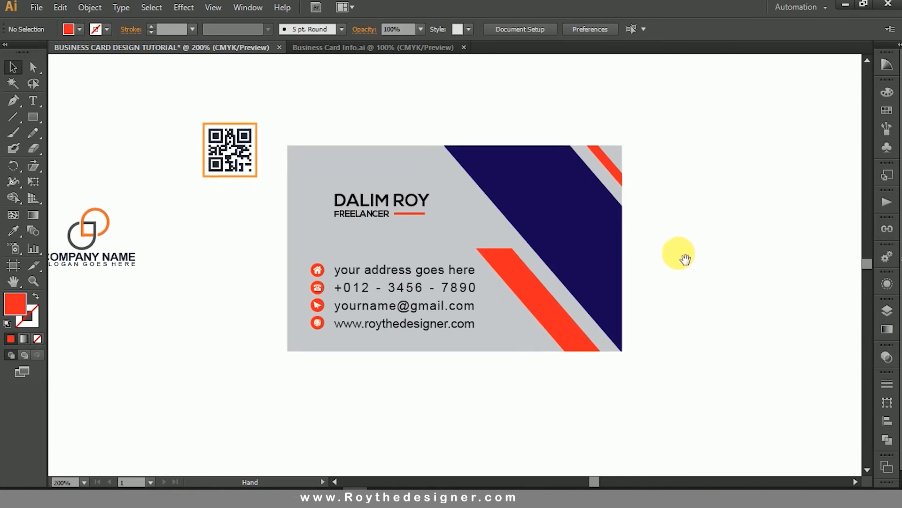
pyautogui.keyDown('ctrl'); pyautogui.keyDown('alt'); pyautogui.click(591, 302); pyautogui.keyUp('alt'); pyautogui.keyUp('ctrl')
pyautogui.click(61, 7)
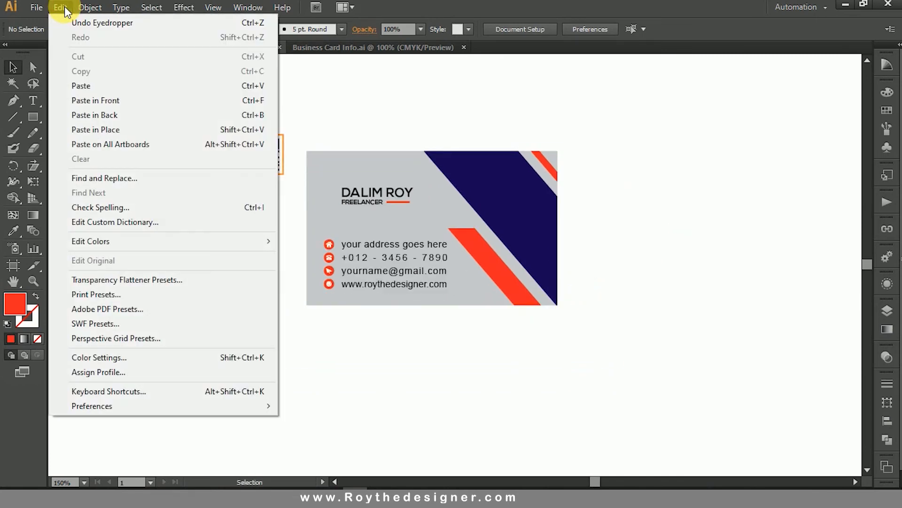
pyautogui.moveTo(90, 7)
pyautogui.click(118, 99)
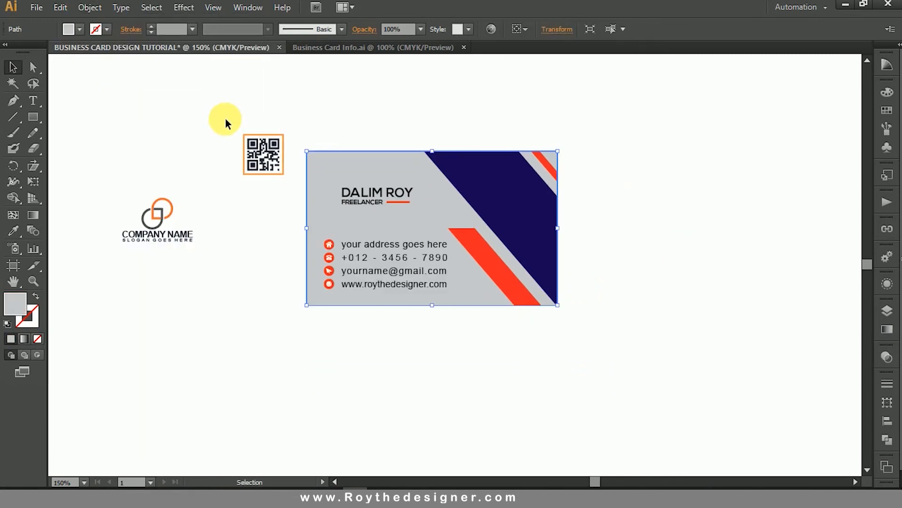
pyautogui.click(632, 130)
pyautogui.moveTo(635, 121); pyautogui.dragTo(493, 342)
pyautogui.click(612, 304)
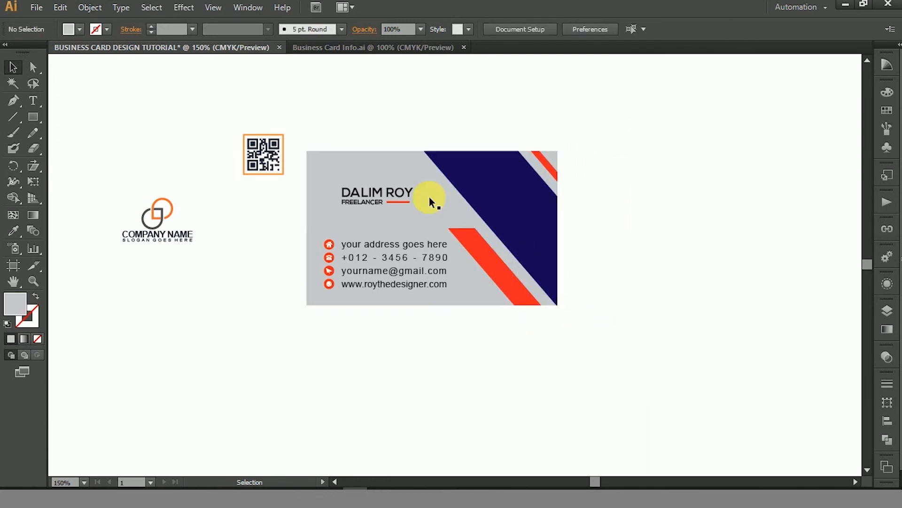
# Move the QR code onto the card's lower-right area, over the navy and red diagonal stripes.
pyautogui.moveTo(256, 161); pyautogui.dragTo(509, 254)
pyautogui.click(258, 162)
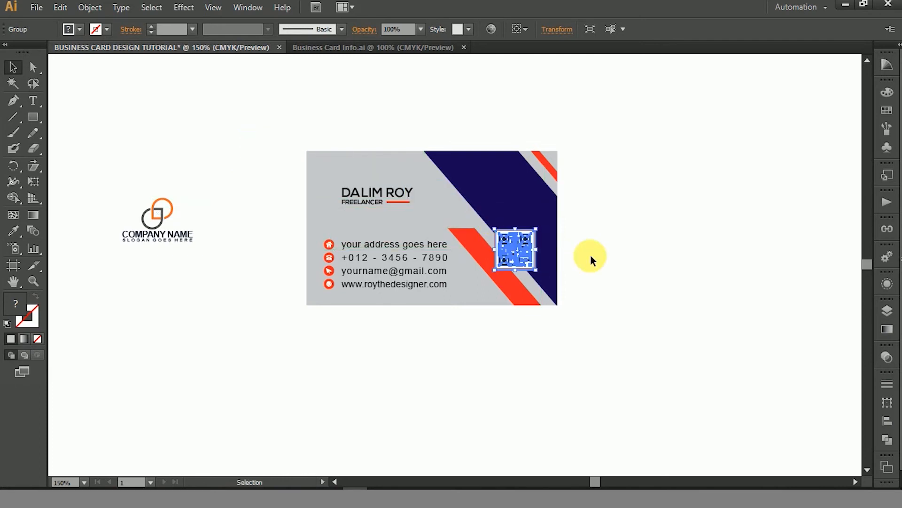
pyautogui.click(591, 254)
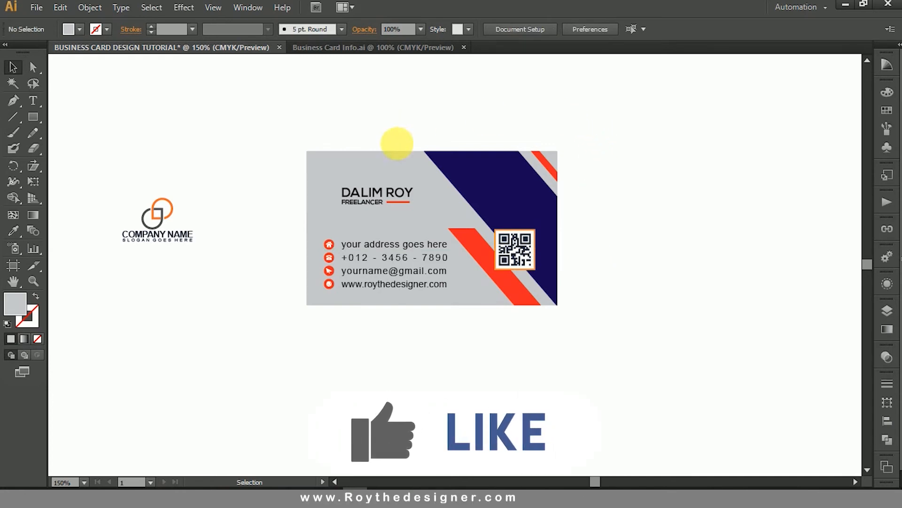
# Copy the gray card background together with its navy and red diagonal stripes and paste the copy in front.
pyautogui.moveTo(408, 159); pyautogui.dragTo(406, 138)
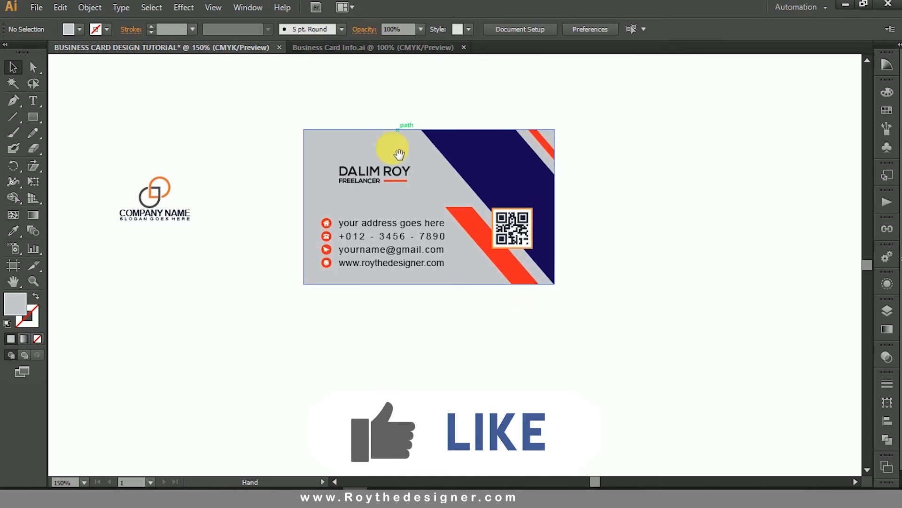
pyautogui.click(358, 136)
pyautogui.moveTo(630, 101); pyautogui.dragTo(543, 305)
pyautogui.keyDown('shift'); pyautogui.click(509, 272); pyautogui.keyUp('shift')
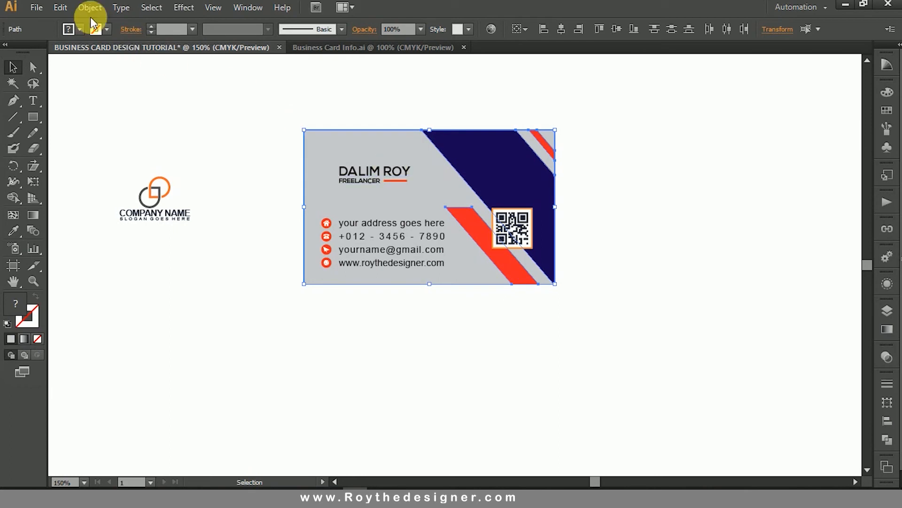
pyautogui.click(60, 8)
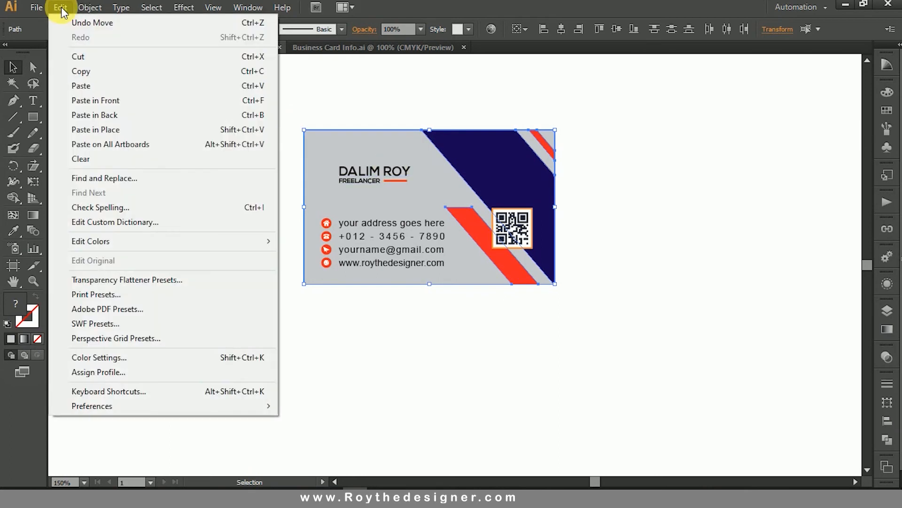
pyautogui.click(83, 73)
pyautogui.click(60, 8)
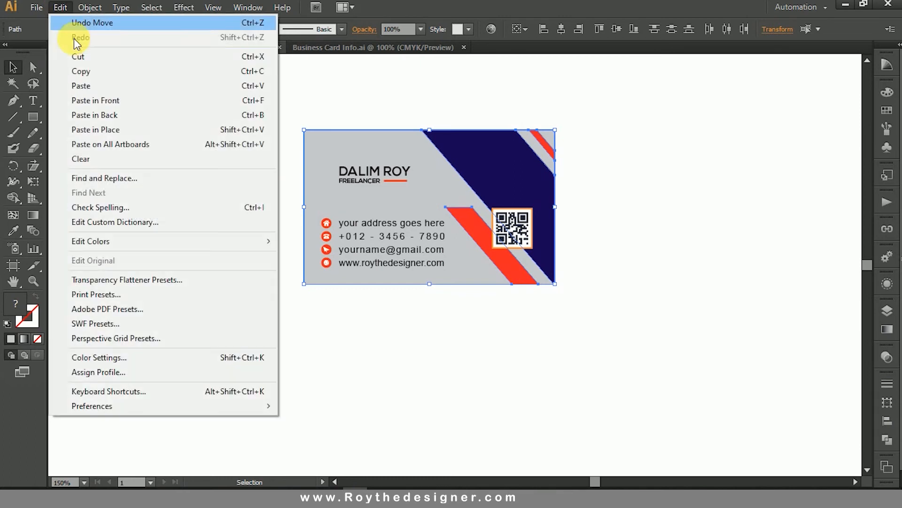
pyautogui.click(97, 101)
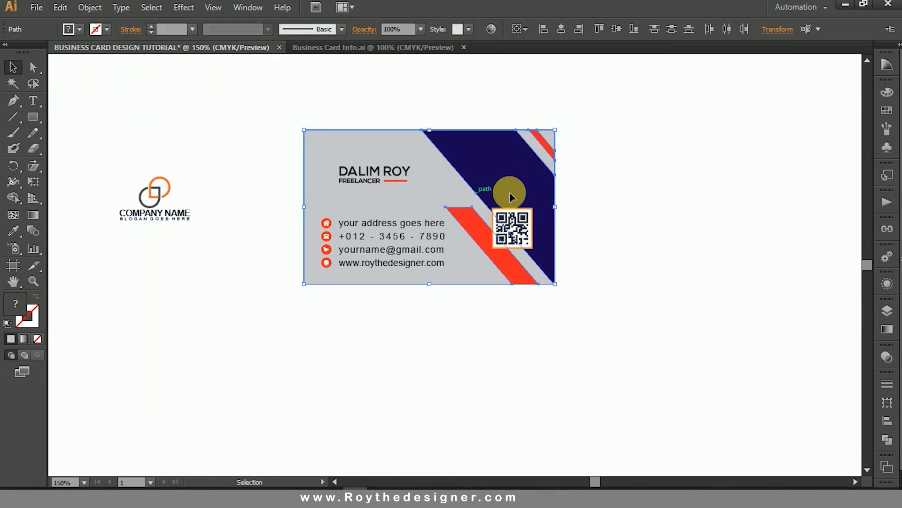
# Move the copied background and stripes straight below the front card, left-aligned with it and leaving a small gap.
pyautogui.moveTo(515, 193); pyautogui.dragTo(551, 327)
pyautogui.press('space')
pyautogui.moveTo(604, 329); pyautogui.dragTo(606, 272)
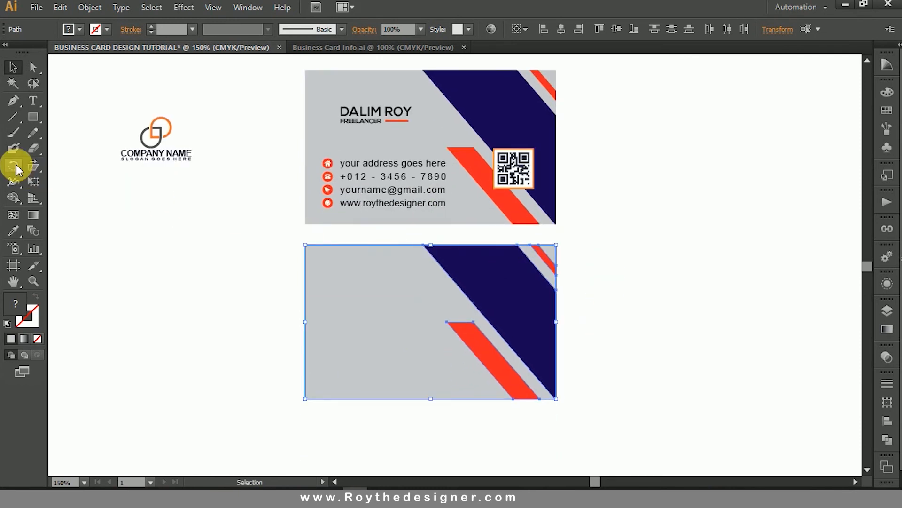
# Rotate the lower card's background and stripes by -180° and clear the selection.
pyautogui.click(14, 166)
pyautogui.doubleClick(14, 166)
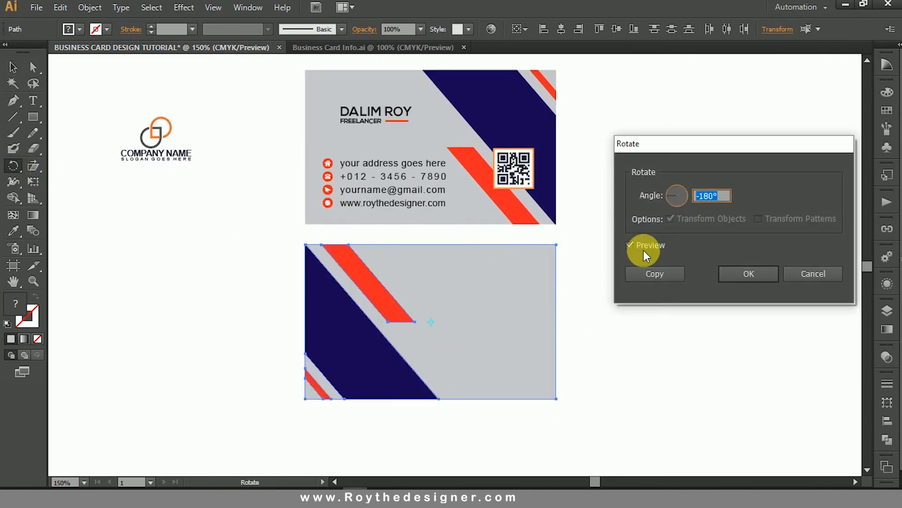
pyautogui.click(726, 203)
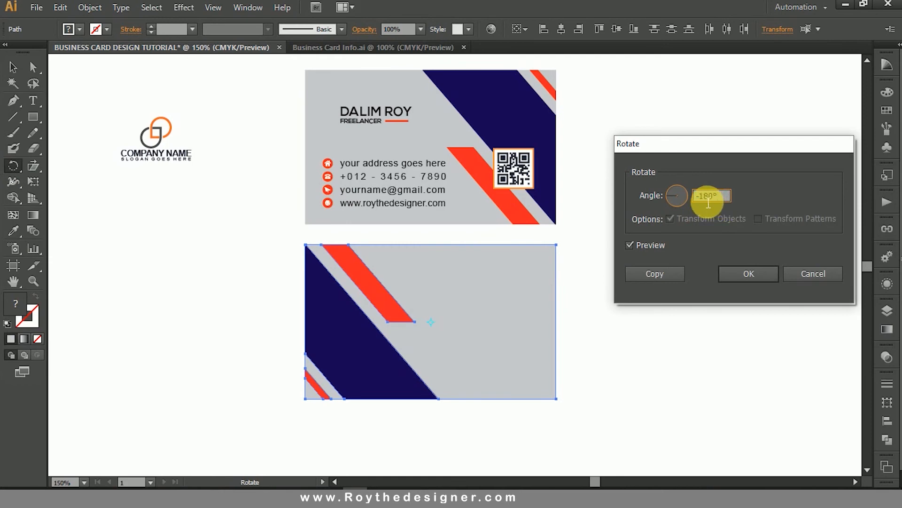
pyautogui.moveTo(719, 199); pyautogui.dragTo(657, 208)
pyautogui.write('-18')
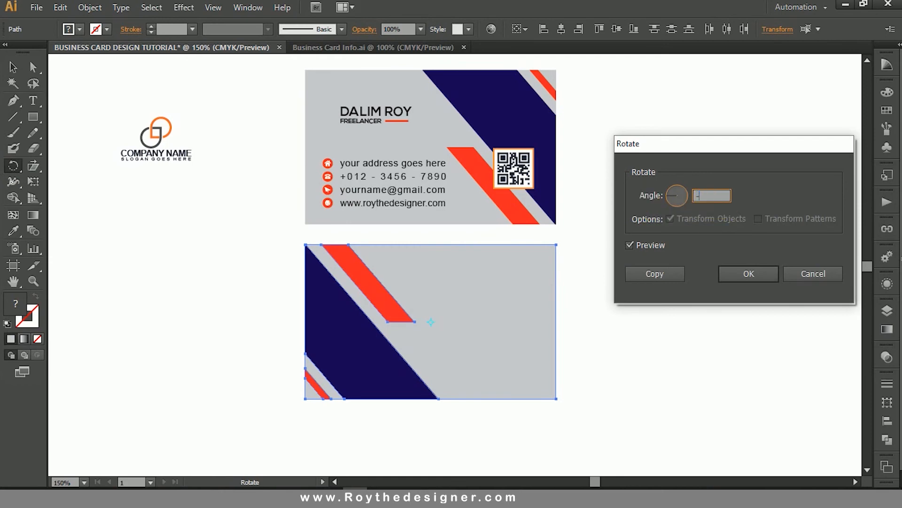
pyautogui.click(658, 246)
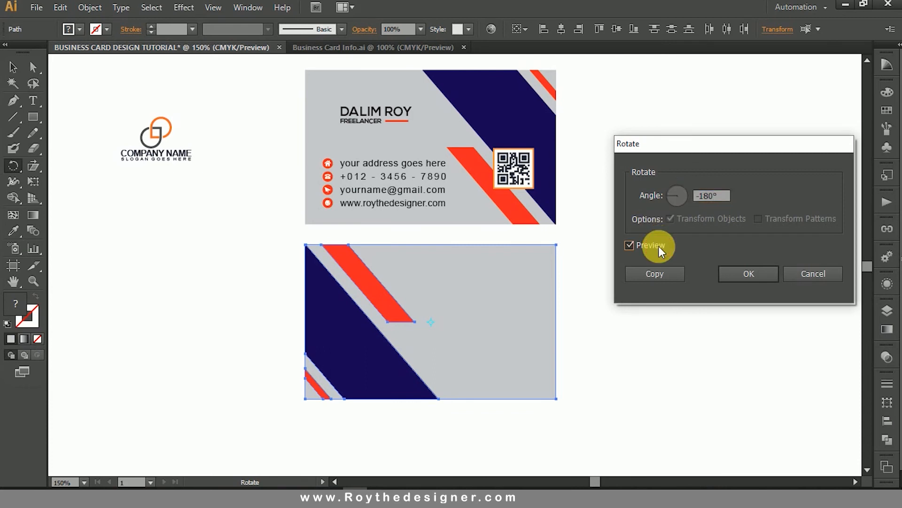
pyautogui.click(740, 274)
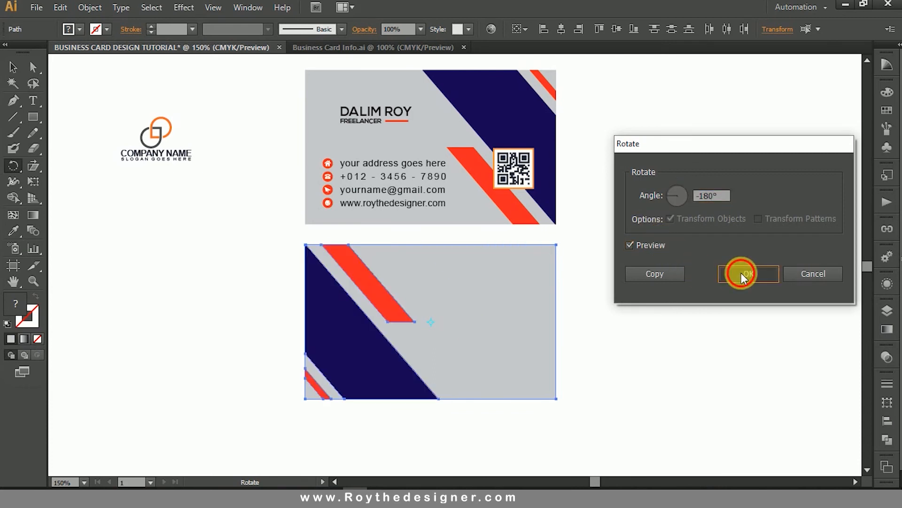
pyautogui.click(13, 69)
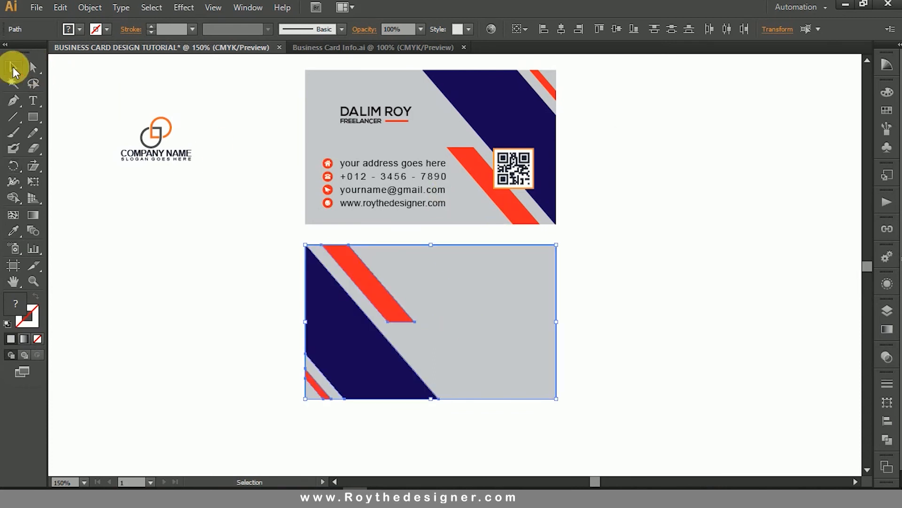
pyautogui.click(688, 190)
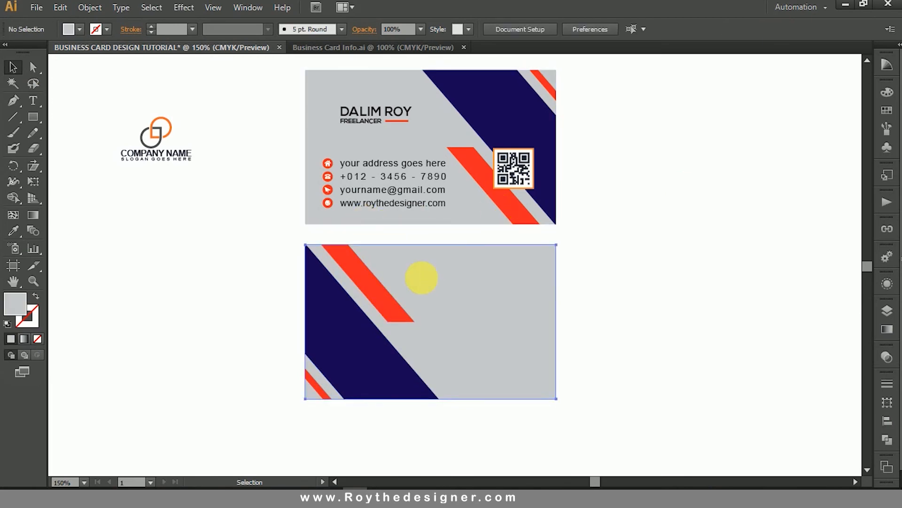
# Offset both gray card backgrounds by -0.1389 in and convert the resulting inset rectangles into guides.
pyautogui.click(421, 276)
pyautogui.keyDown('shift'); pyautogui.click(381, 147); pyautogui.keyUp('shift')
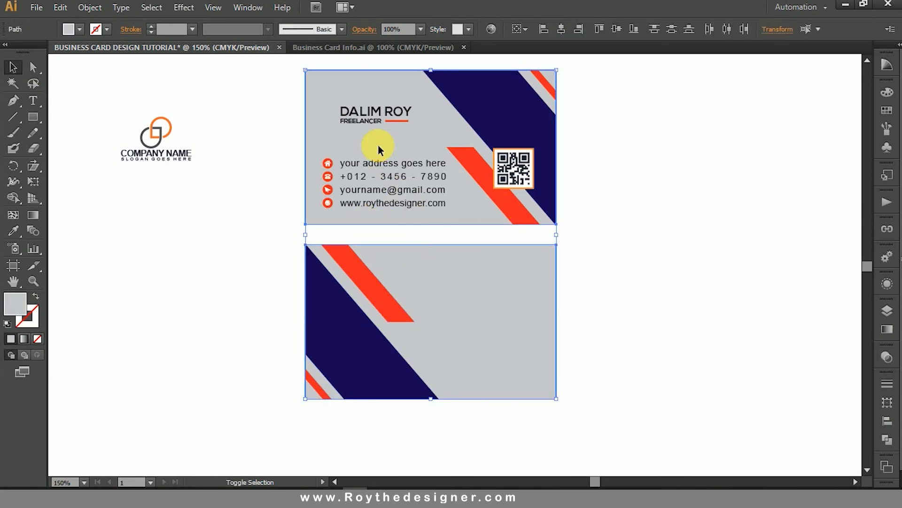
pyautogui.click(61, 7)
pyautogui.moveTo(86, 8)
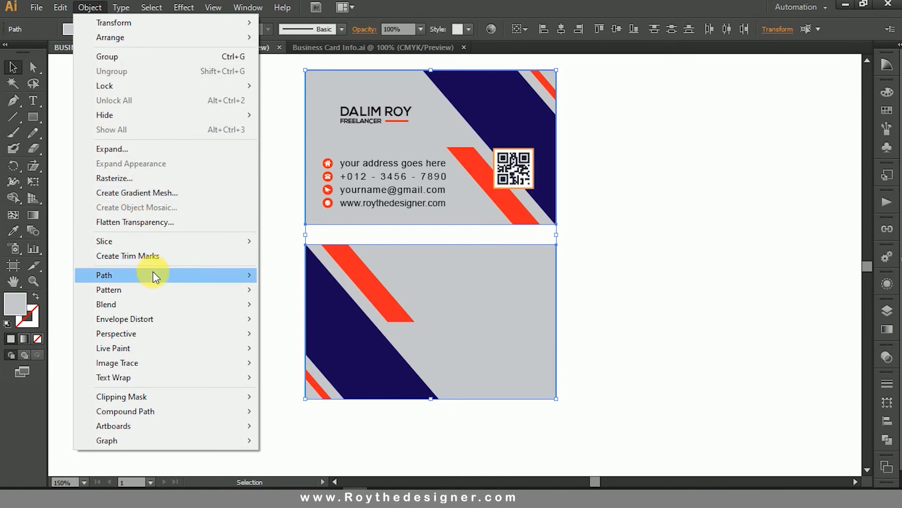
pyautogui.moveTo(155, 275)
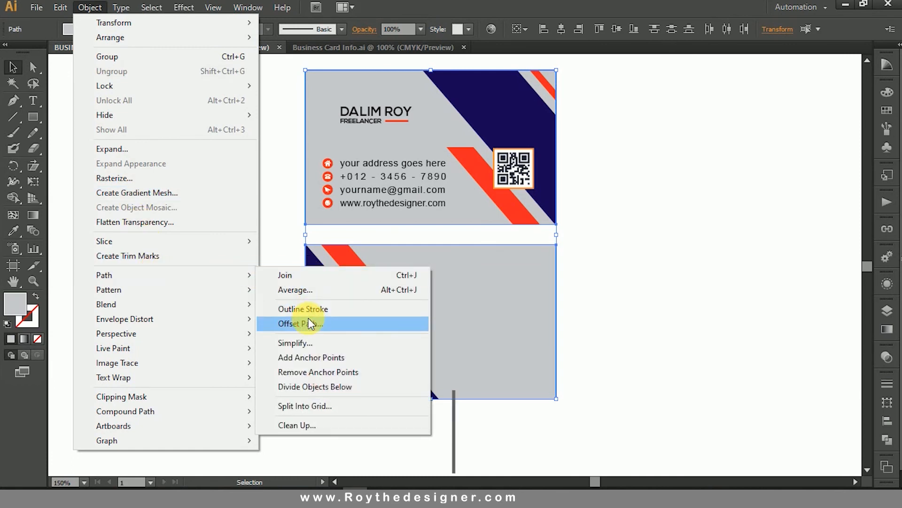
pyautogui.click(310, 324)
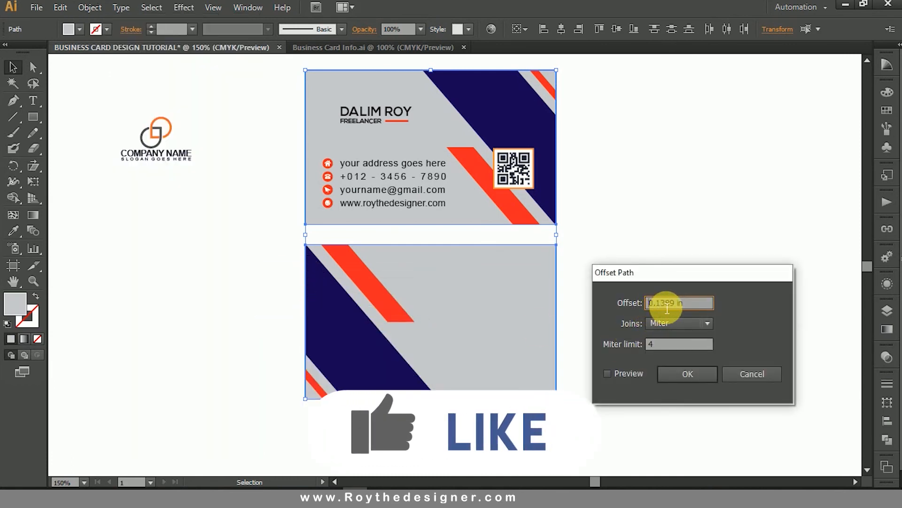
pyautogui.press('Home')
pyautogui.write('-')
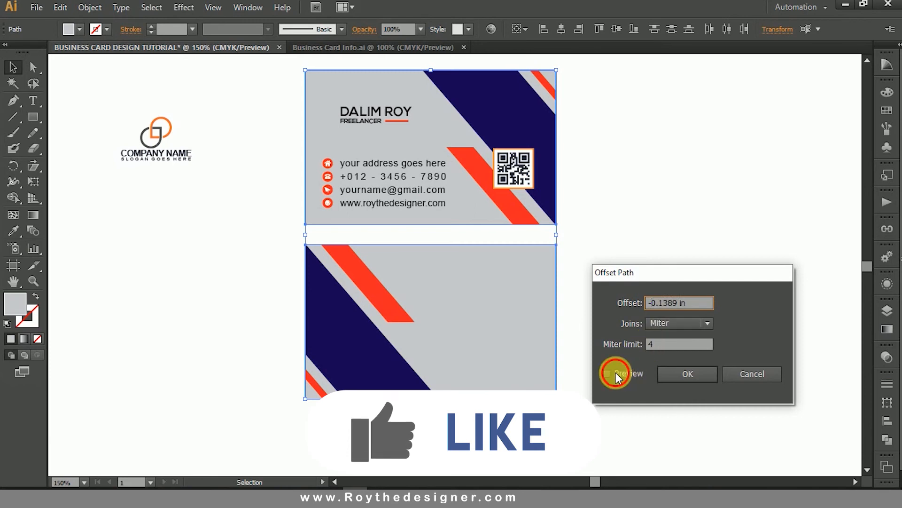
pyautogui.click(616, 374)
pyautogui.click(690, 374)
pyautogui.rightClick(608, 263)
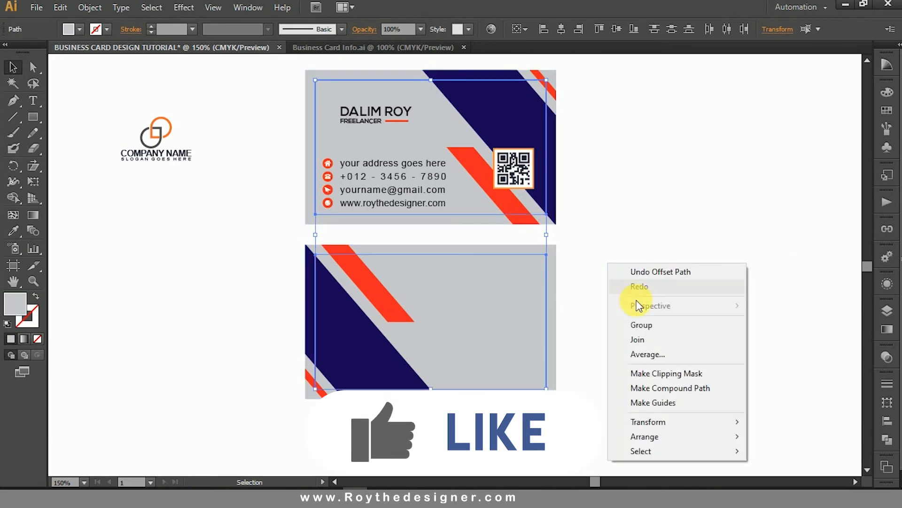
pyautogui.click(684, 411)
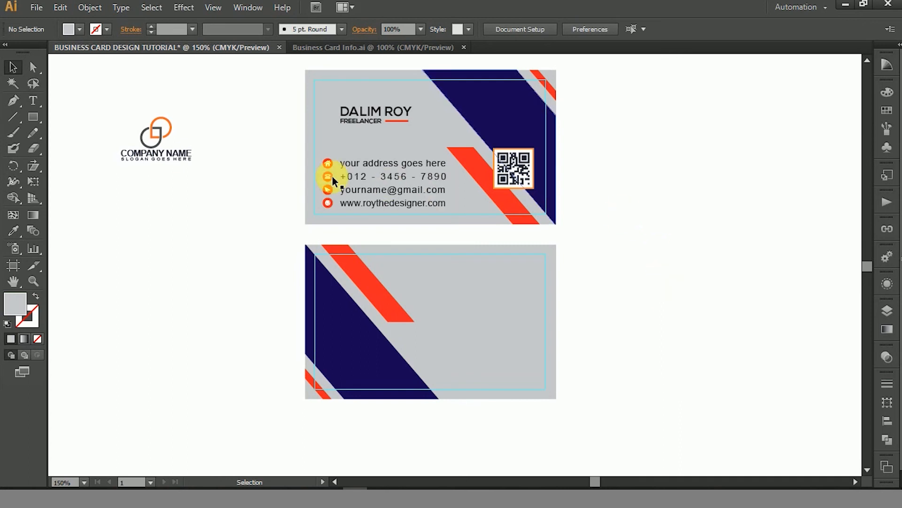
# Group the company logo with its name and slogan and move it onto the gray right-hand area of the lower card.
pyautogui.click(184, 162)
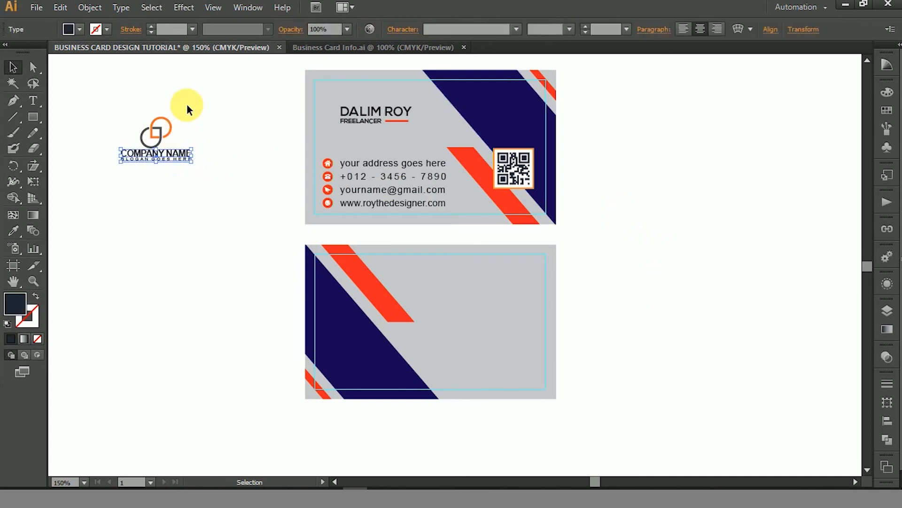
pyautogui.rightClick(164, 157)
pyautogui.click(194, 218)
pyautogui.moveTo(191, 165); pyautogui.dragTo(503, 311)
pyautogui.click(625, 302)
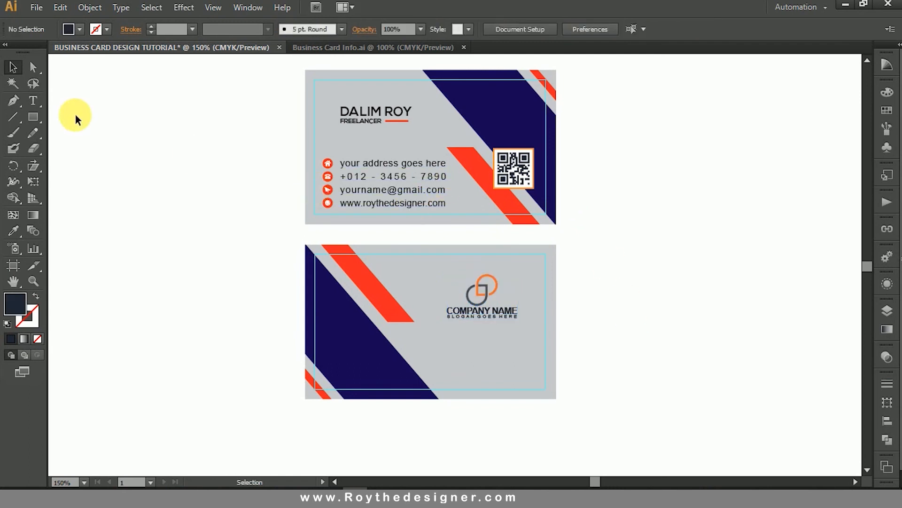
pyautogui.click(31, 100)
pyautogui.press('v')
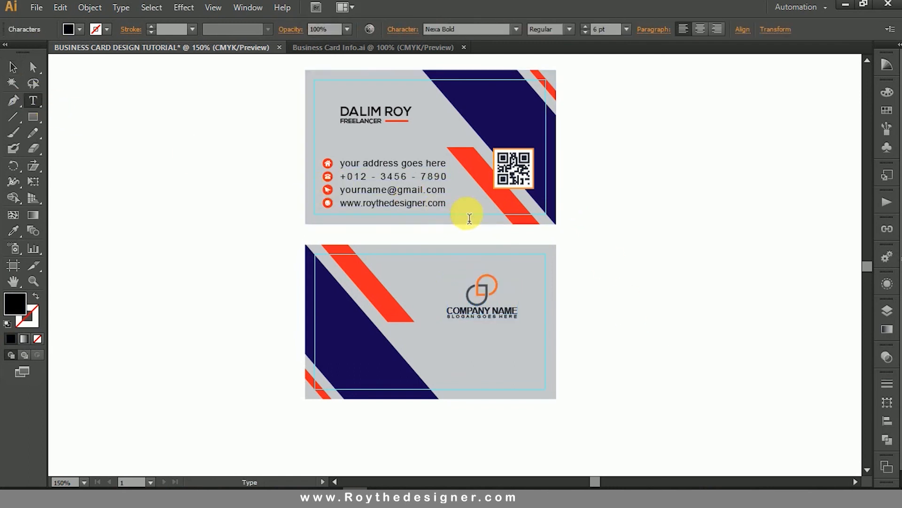
pyautogui.click(423, 212)
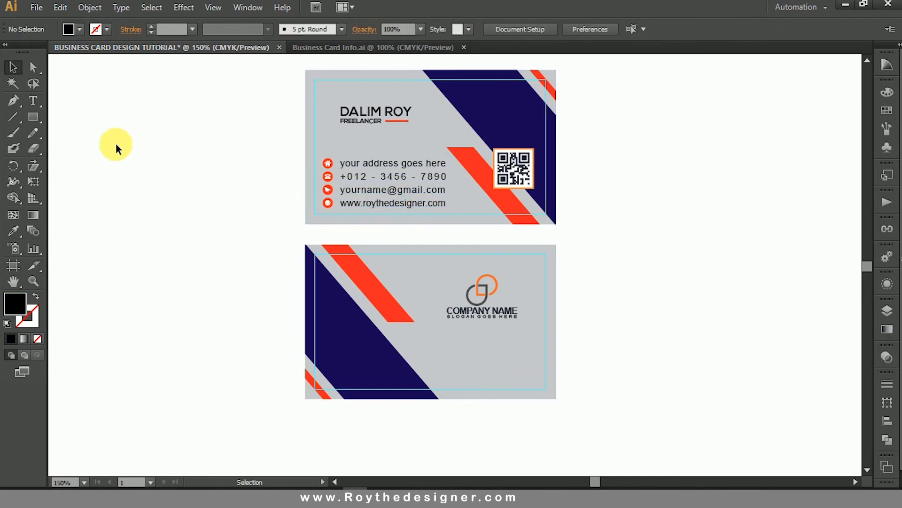
# Copy the website address from the front card's contact lines and paste it as new text above the logo on the lower card.
pyautogui.click(31, 100)
pyautogui.moveTo(207, 126); pyautogui.dragTo(621, 301)
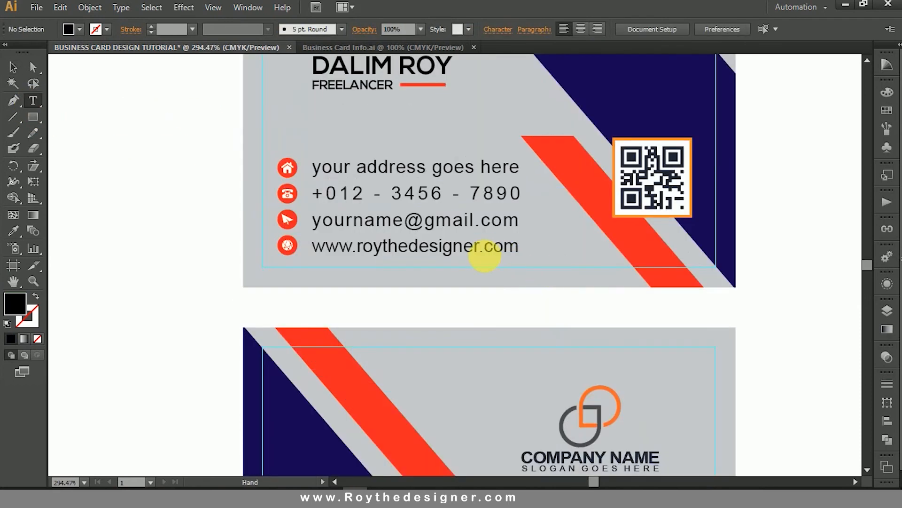
pyautogui.click(487, 249)
pyautogui.moveTo(520, 254); pyautogui.dragTo(310, 246)
pyautogui.hotkey('ctrl', 'c')
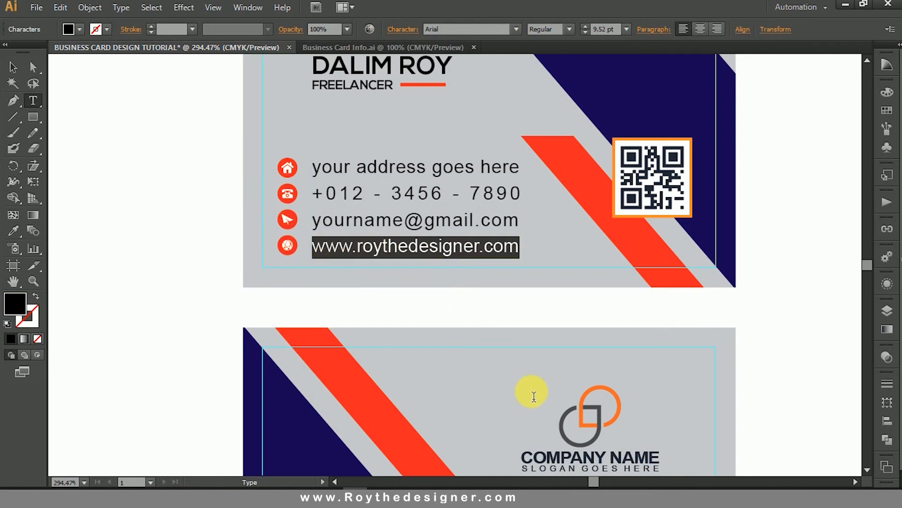
pyautogui.keyDown('ctrl'); pyautogui.click(517, 370); pyautogui.keyUp('ctrl')
pyautogui.click(515, 365)
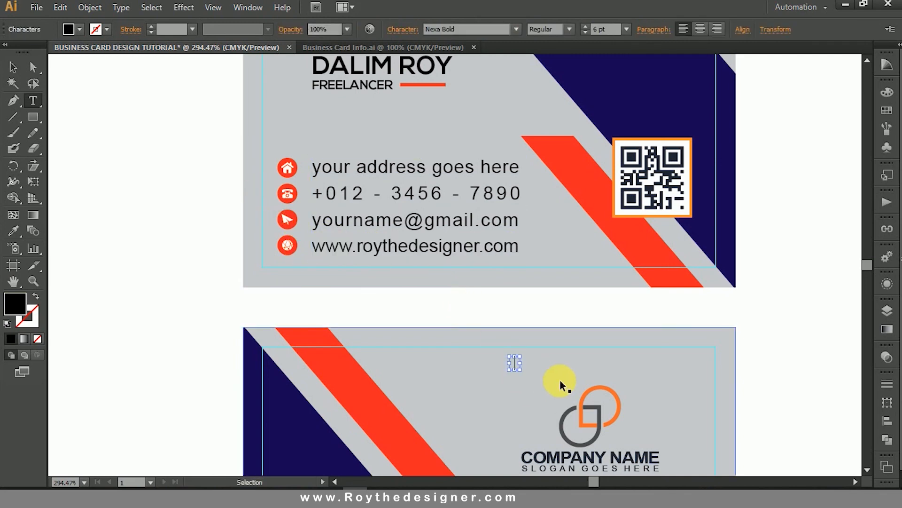
pyautogui.hotkey('ctrl', 'v')
pyautogui.click(12, 68)
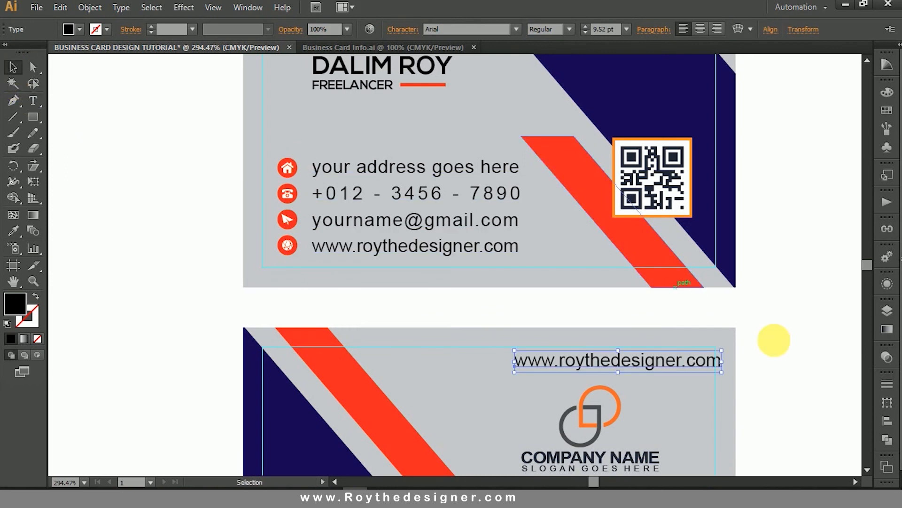
# Move the pasted website address to the lower-right corner of the back card, inside the margin guides.
pyautogui.moveTo(796, 360); pyautogui.dragTo(741, 177)
pyautogui.moveTo(631, 181); pyautogui.dragTo(616, 407)
pyautogui.click(738, 390)
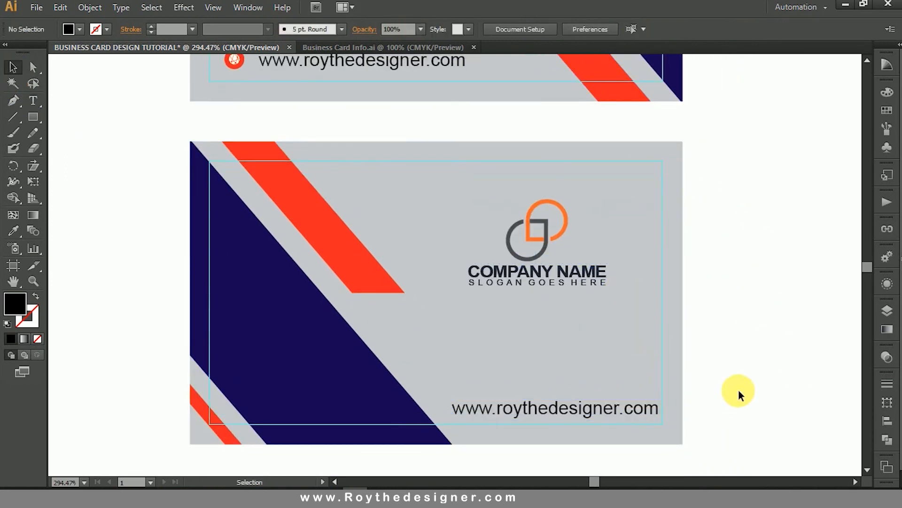
pyautogui.keyDown('ctrl'); pyautogui.keyDown('alt'); pyautogui.click(620, 312); pyautogui.keyUp('alt'); pyautogui.keyUp('ctrl')
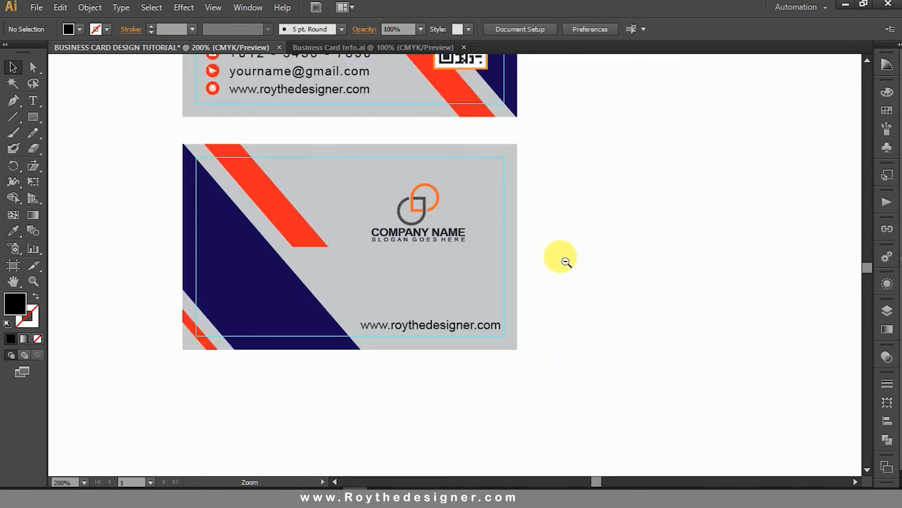
pyautogui.moveTo(568, 257); pyautogui.dragTo(631, 318)
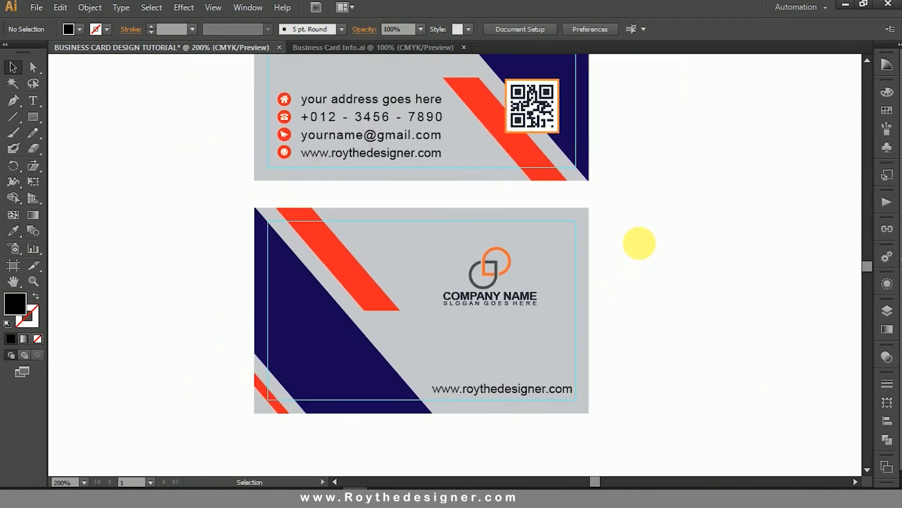
pyautogui.keyDown('ctrl'); pyautogui.keyDown('alt'); pyautogui.click(563, 260); pyautogui.keyUp('alt'); pyautogui.keyUp('ctrl')
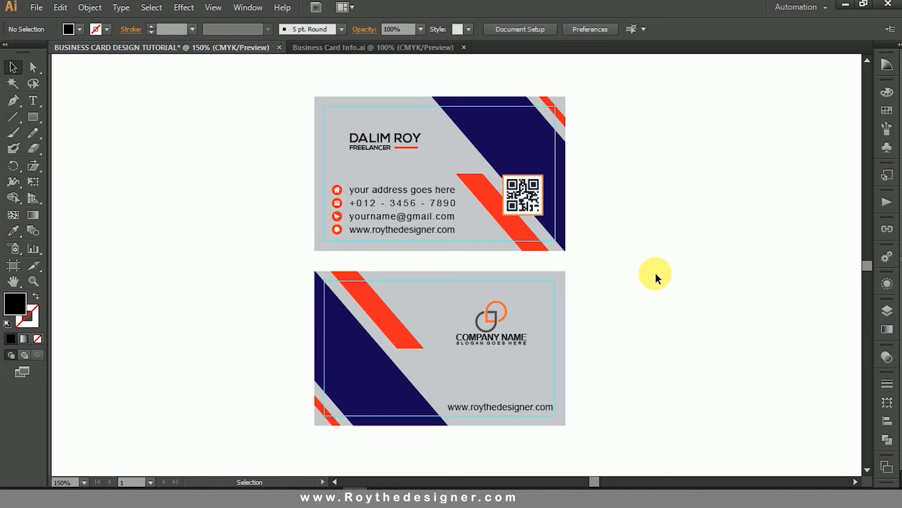
# Move the QR code slightly down on the front card, keeping it over the stripes and inside the guides.
pyautogui.click(521, 184)
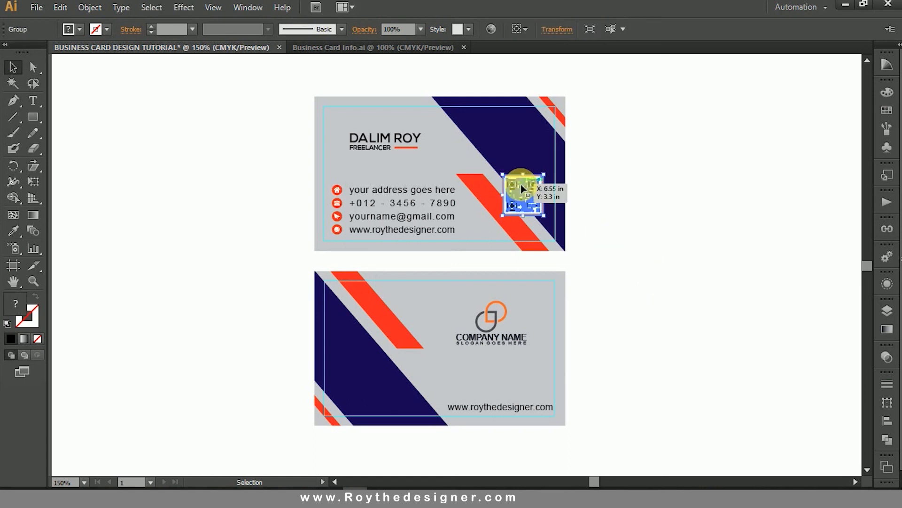
pyautogui.press('z')
pyautogui.moveTo(271, 141); pyautogui.dragTo(694, 351)
pyautogui.moveTo(526, 170); pyautogui.dragTo(536, 194)
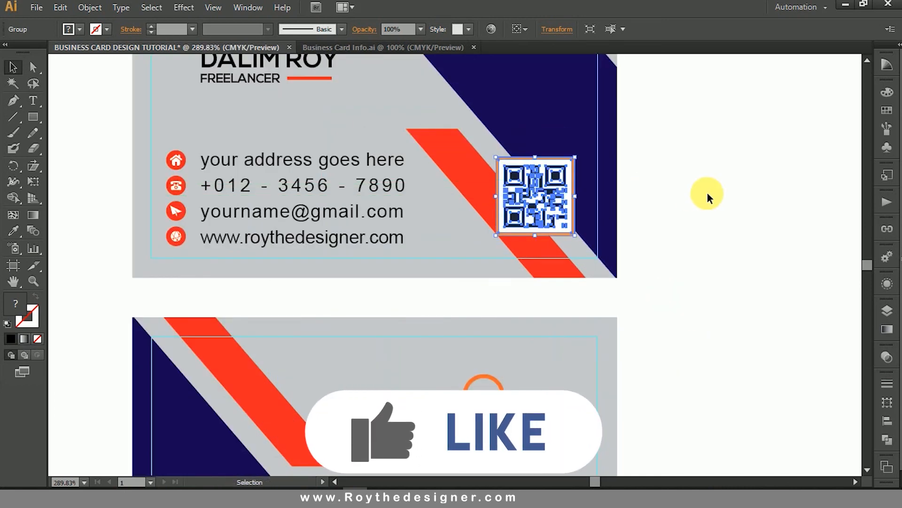
pyautogui.click(707, 193)
pyautogui.press('z')
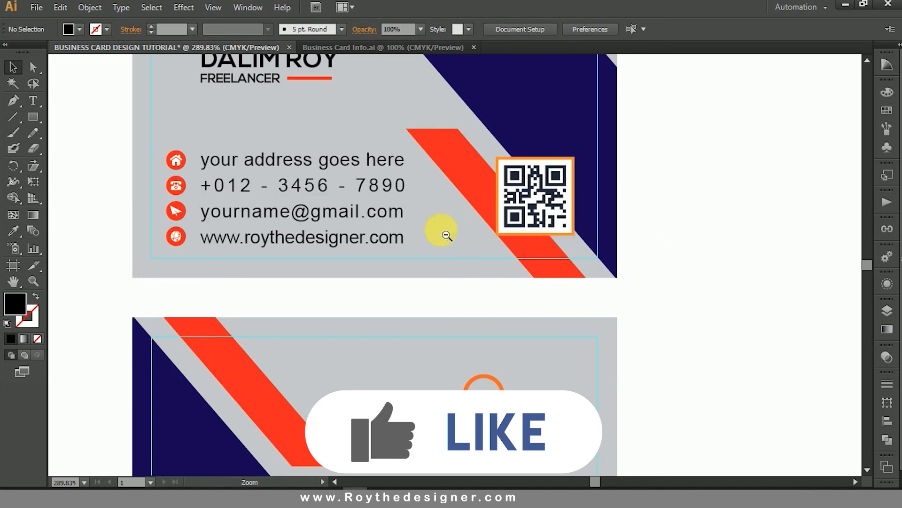
pyautogui.keyDown('ctrl'); pyautogui.keyDown('alt'); pyautogui.click(441, 230); pyautogui.keyUp('alt'); pyautogui.keyUp('ctrl')
pyautogui.keyDown('ctrl'); pyautogui.keyDown('alt'); pyautogui.click(558, 308); pyautogui.keyUp('alt'); pyautogui.keyUp('ctrl')
pyautogui.moveTo(610, 305); pyautogui.dragTo(638, 295)
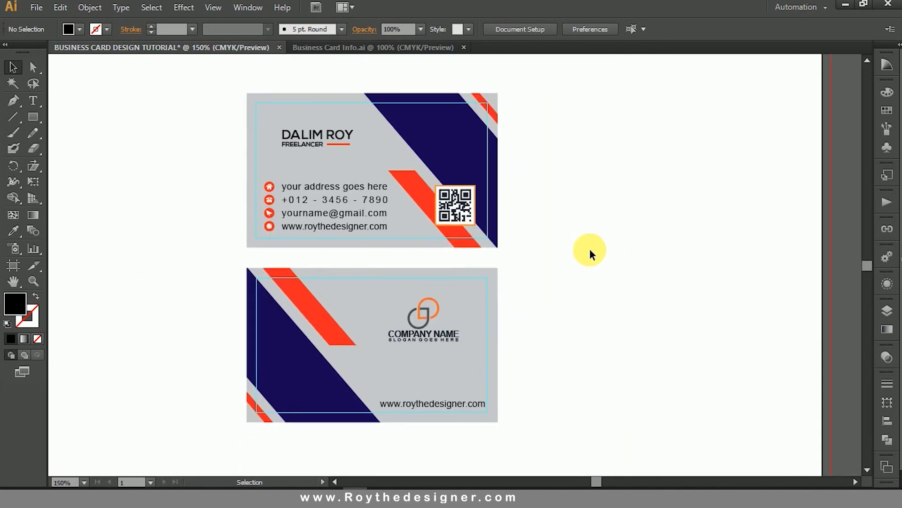